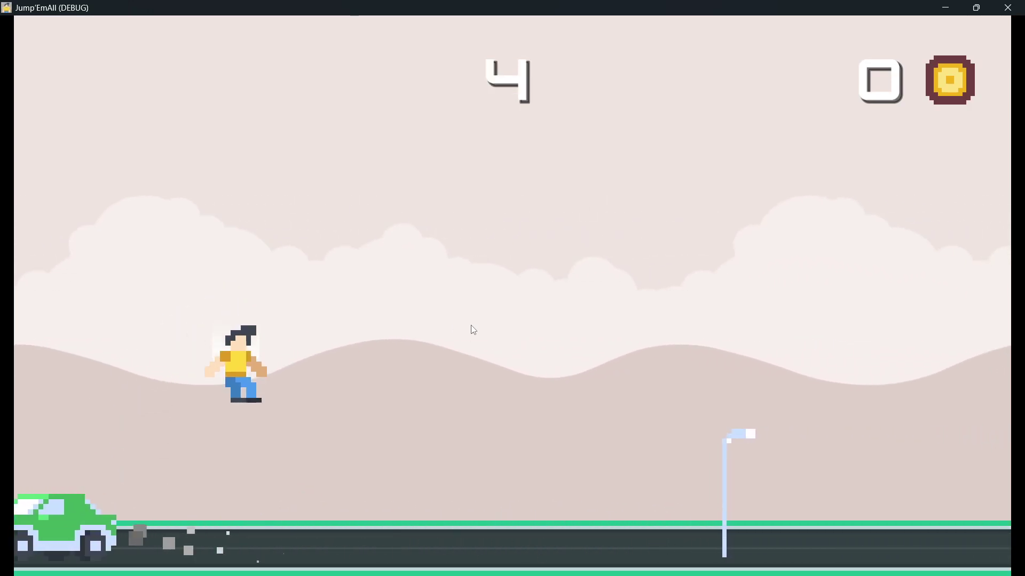
Run the Jump'EmAll character back and forth along the road, jumping to collect coins
key(Right)
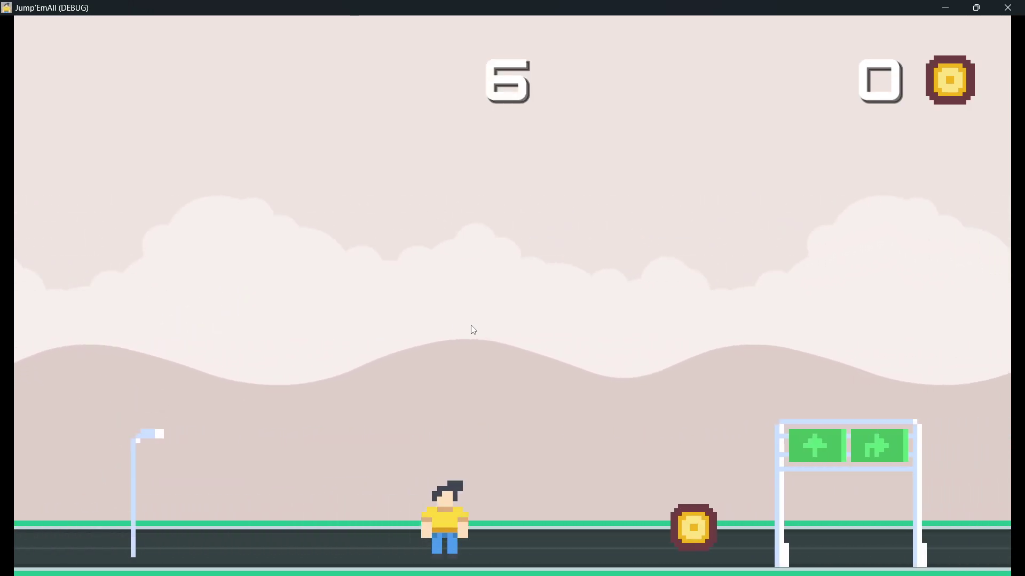
key(Right)
key(Left)
key(Right)
key(Left)
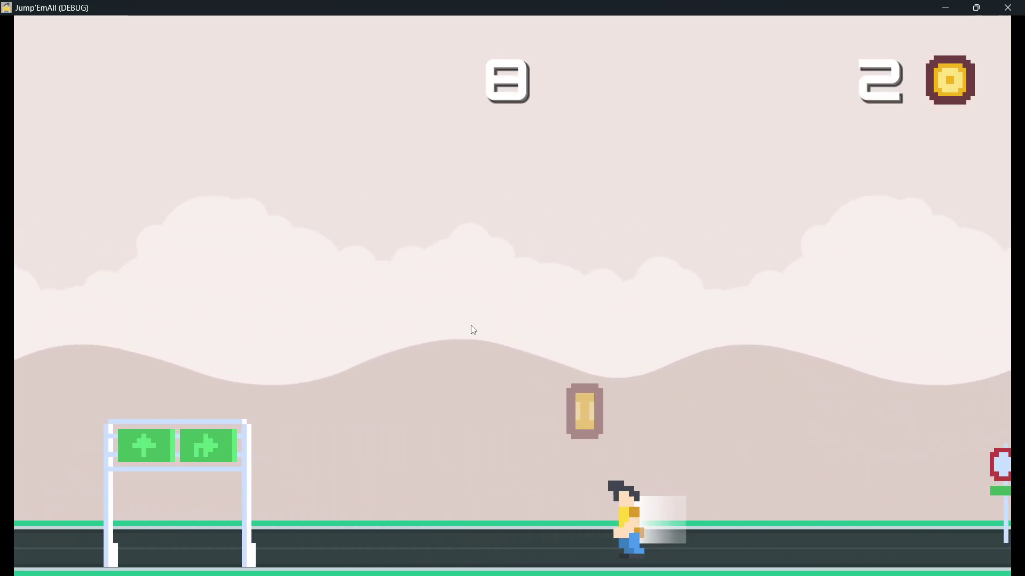
key(Right)
key(Left)
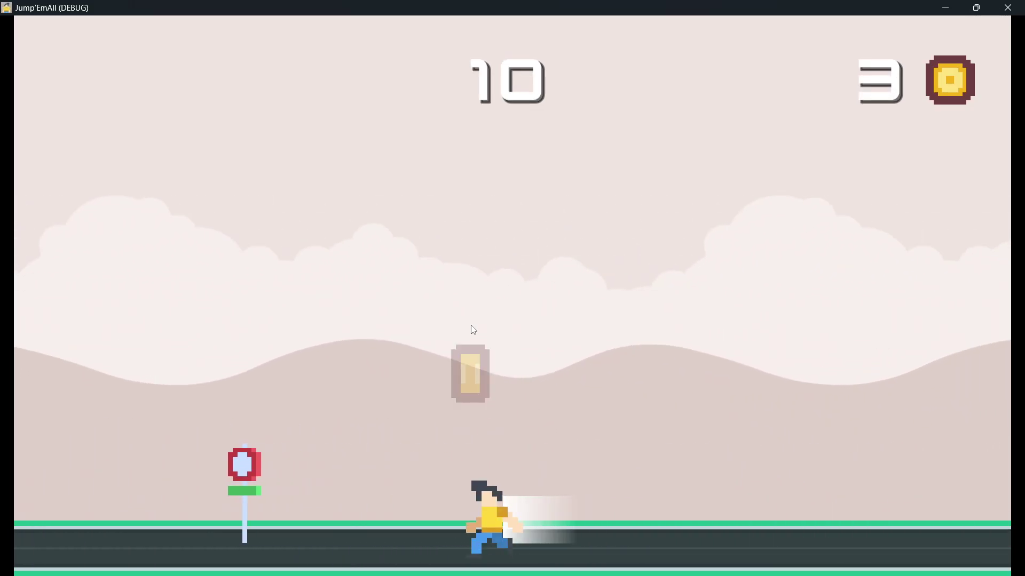
key(Right)
key(space)
key(Left)
key(Right)
key(space)
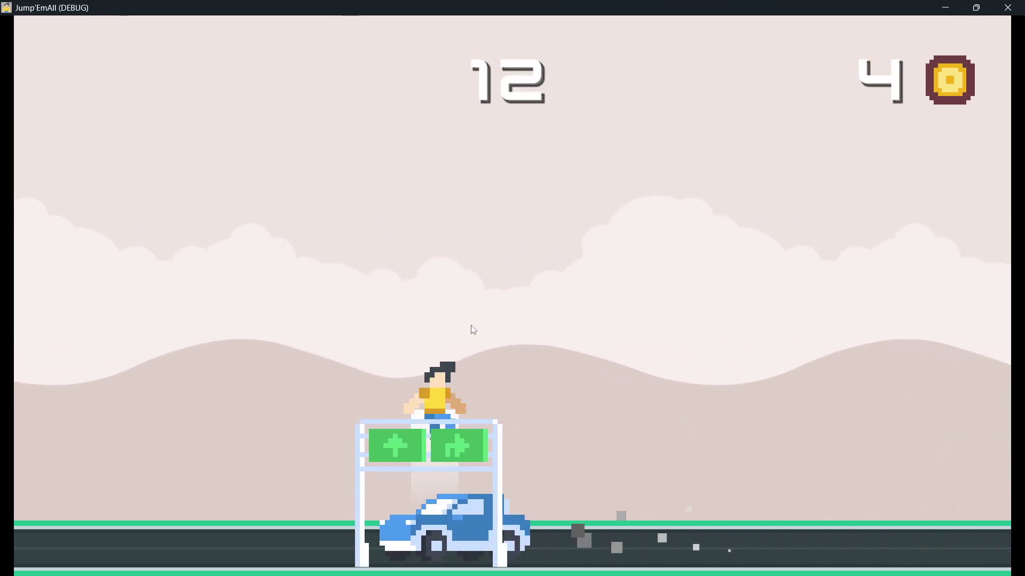
Jump over the passing cars and tractor and grab the floating coin, reaching score 26 with 5 coins
key(Up)
key(Up)
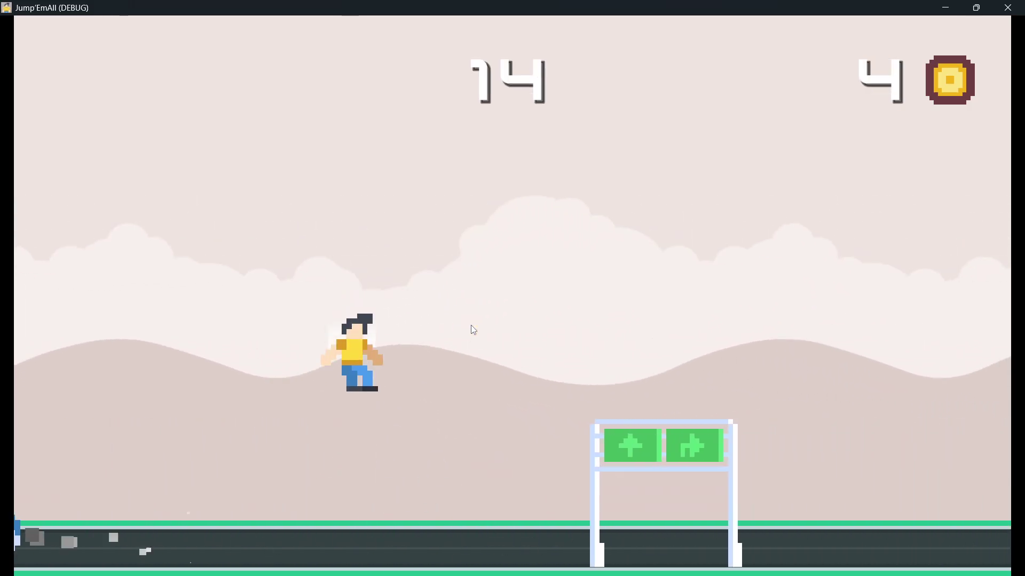
key(Up)
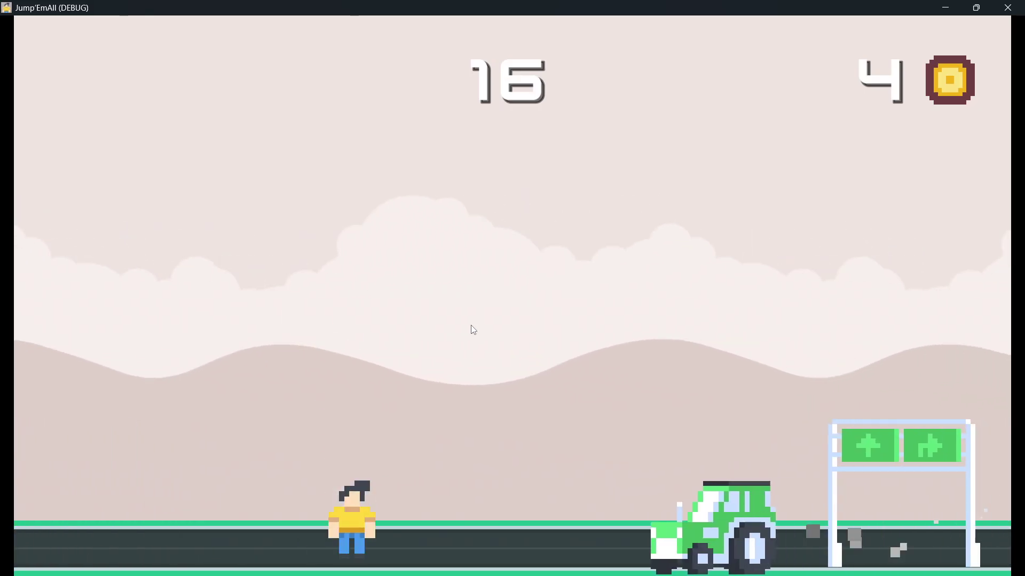
key(Up)
key(Up)
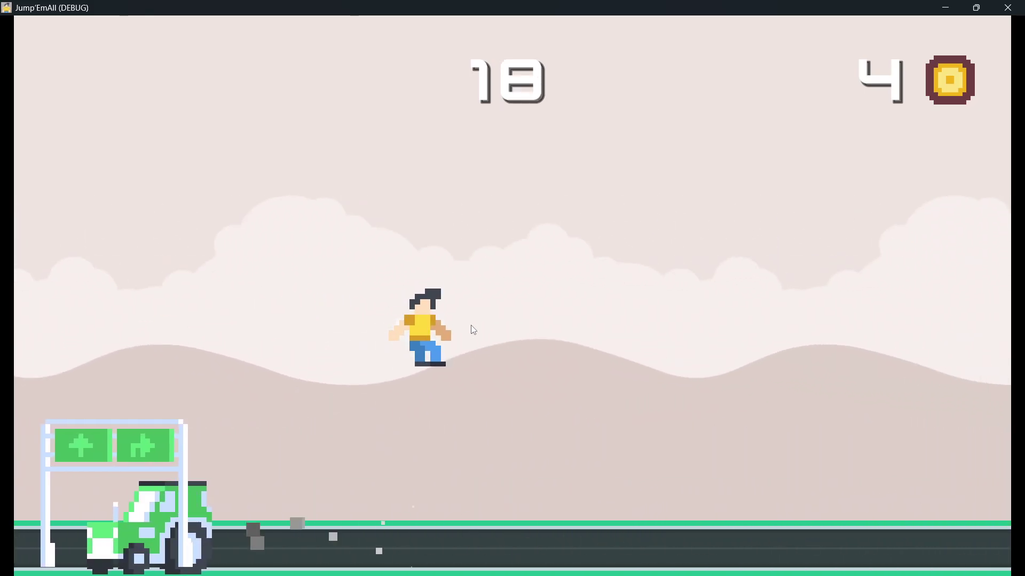
key(Up)
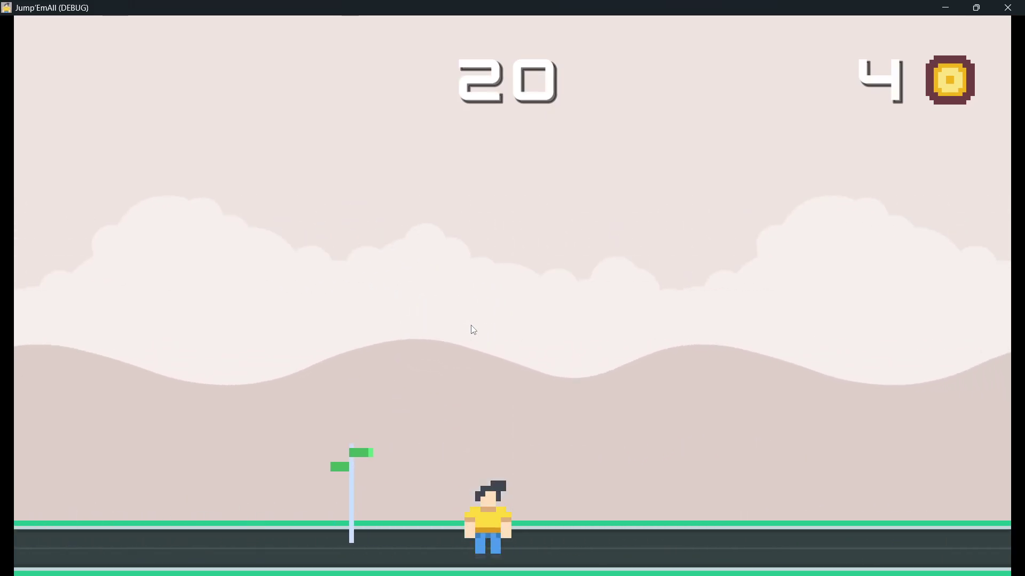
key(Up)
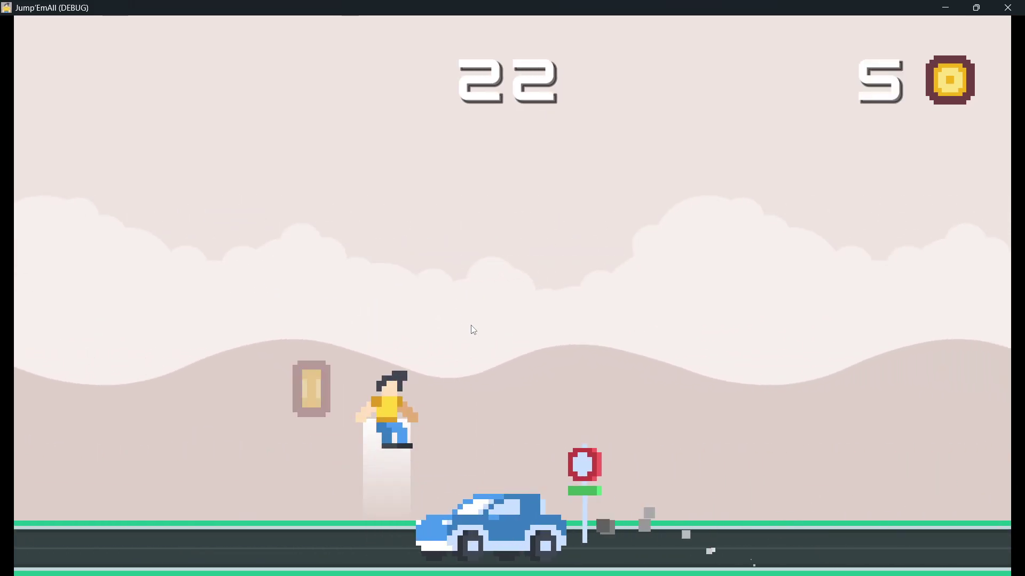
key(Up)
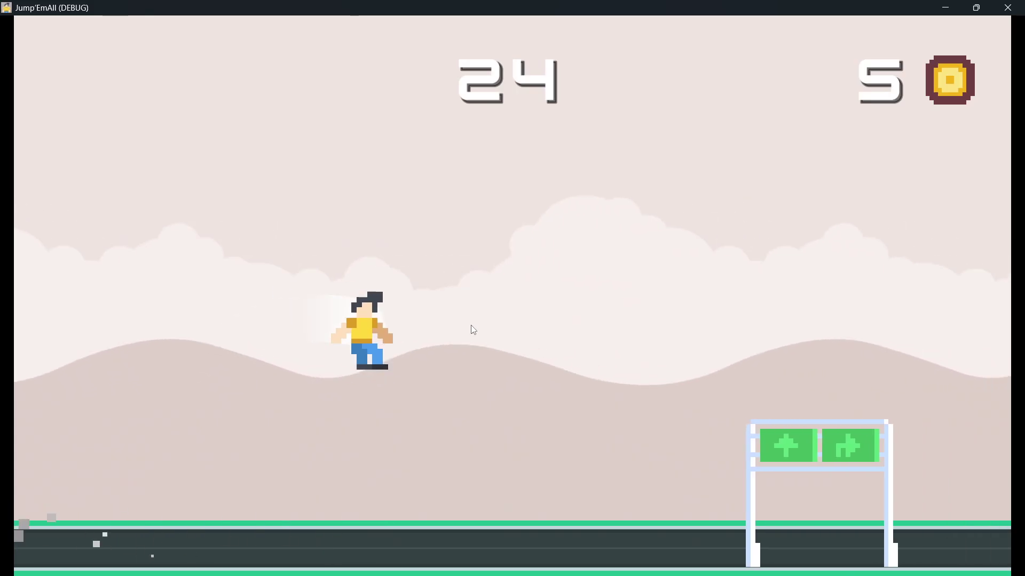
key(Up)
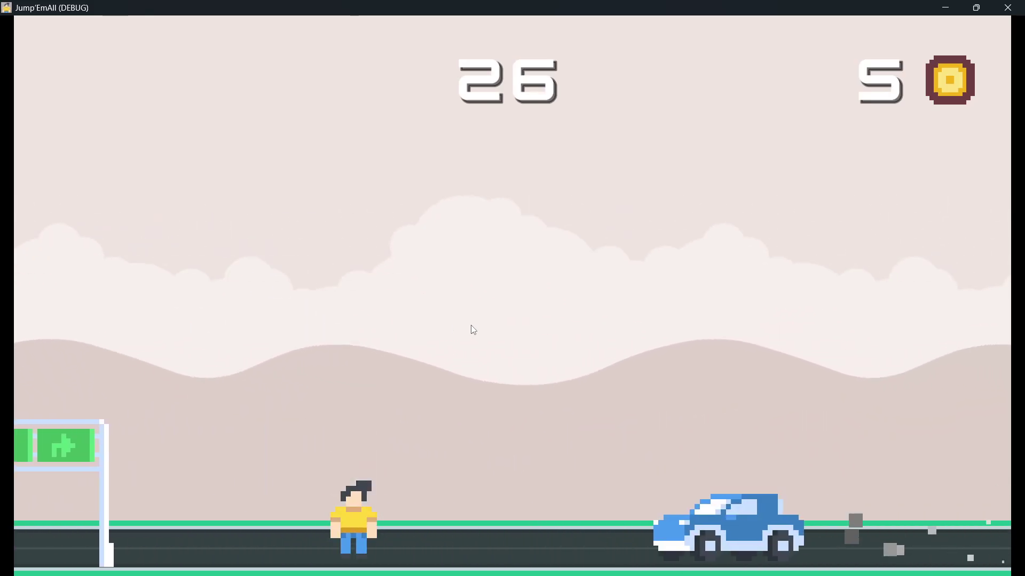
key(Up)
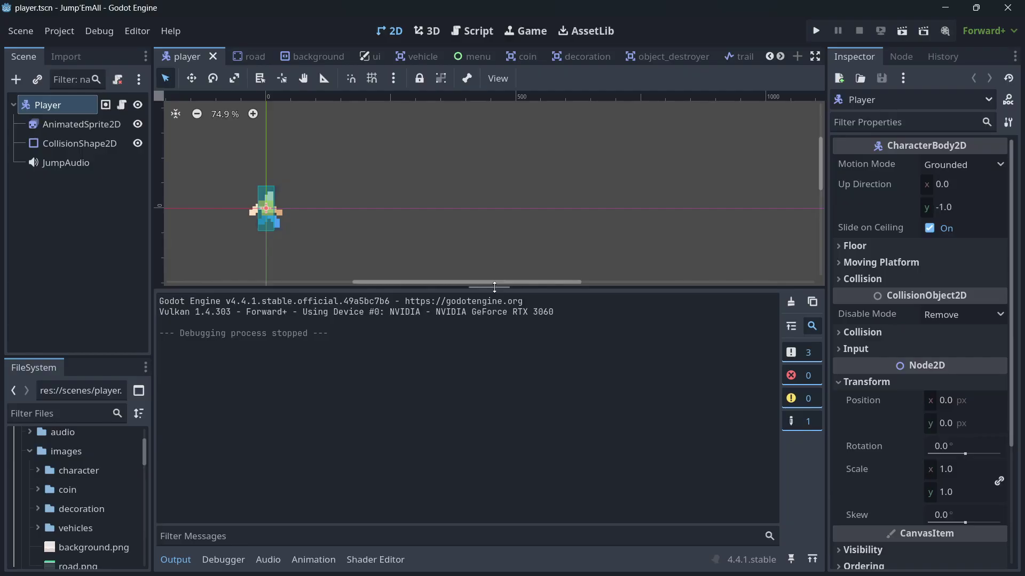
Drag the viewport/Output splitter down so the player scene's 2D view fills more height
drag(494, 287, 374, 404)
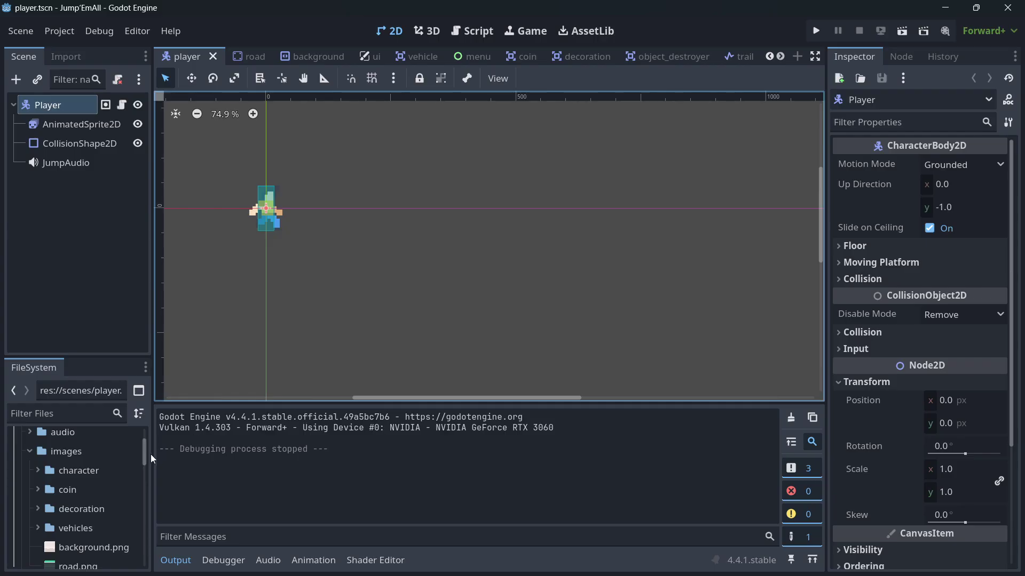
Widen the left docks, open coin.tscn from the coin images folder and centre the coin
drag(151, 454, 196, 461)
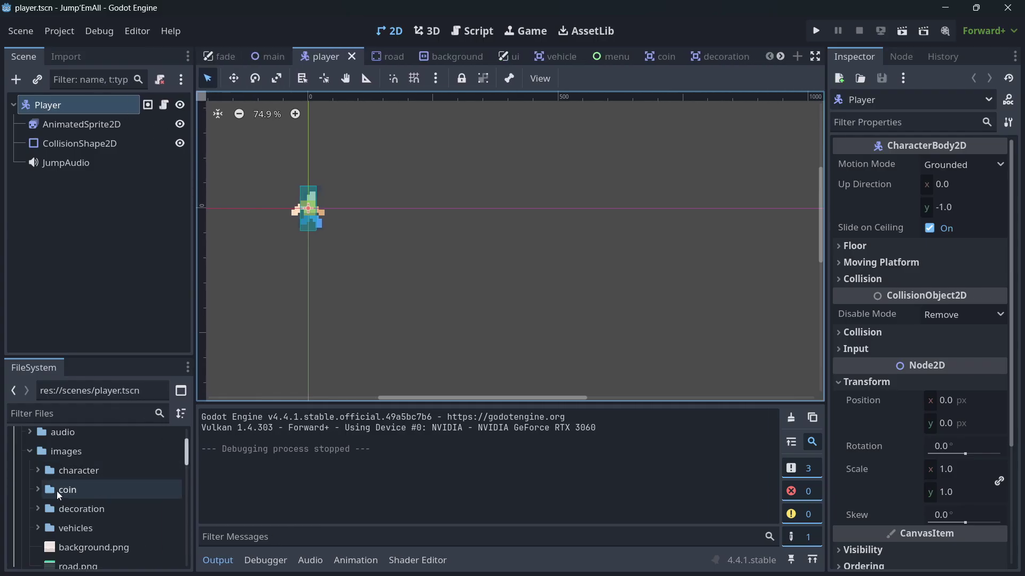
click(37, 489)
scroll(81, 506, down, 2)
scroll(81, 507, down, 5)
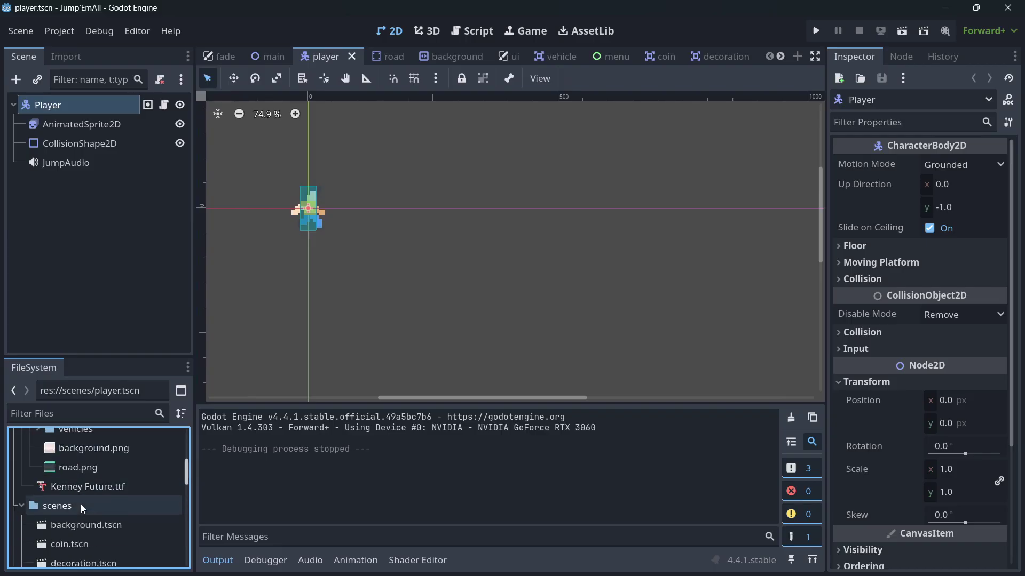
double_click(81, 492)
scroll(482, 331, down, 4)
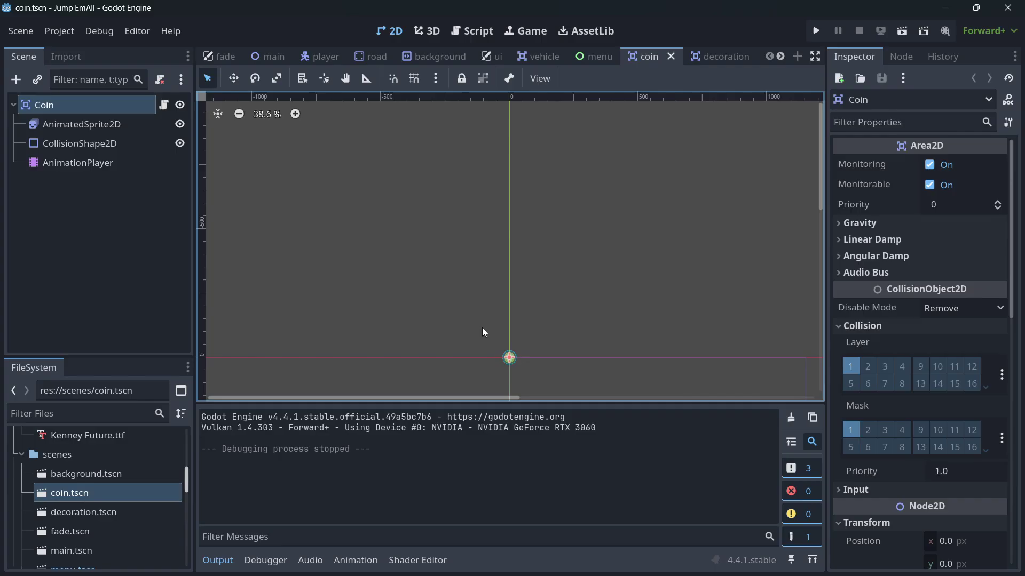
middle_drag(563, 322, 439, 203)
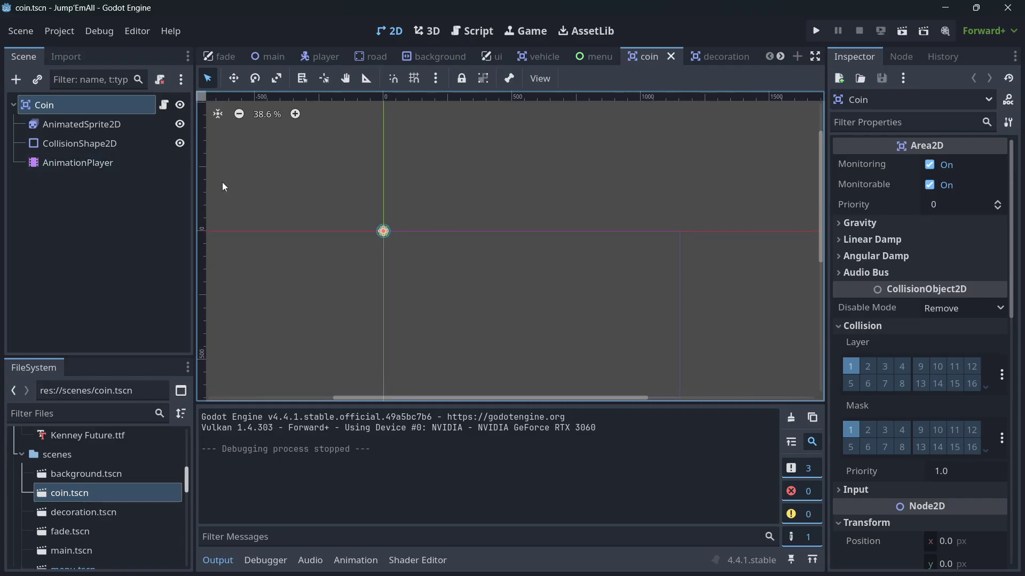
Select the coin's AnimatedSprite2D and play, then stop, its two-frame idle animation twice
click(86, 125)
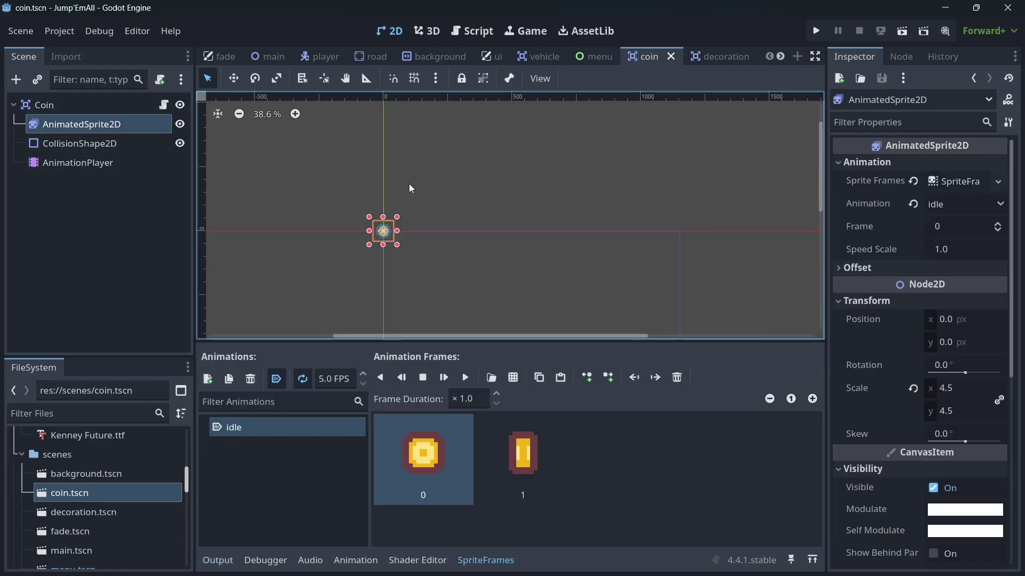
click(465, 378)
scroll(386, 240, up, 6)
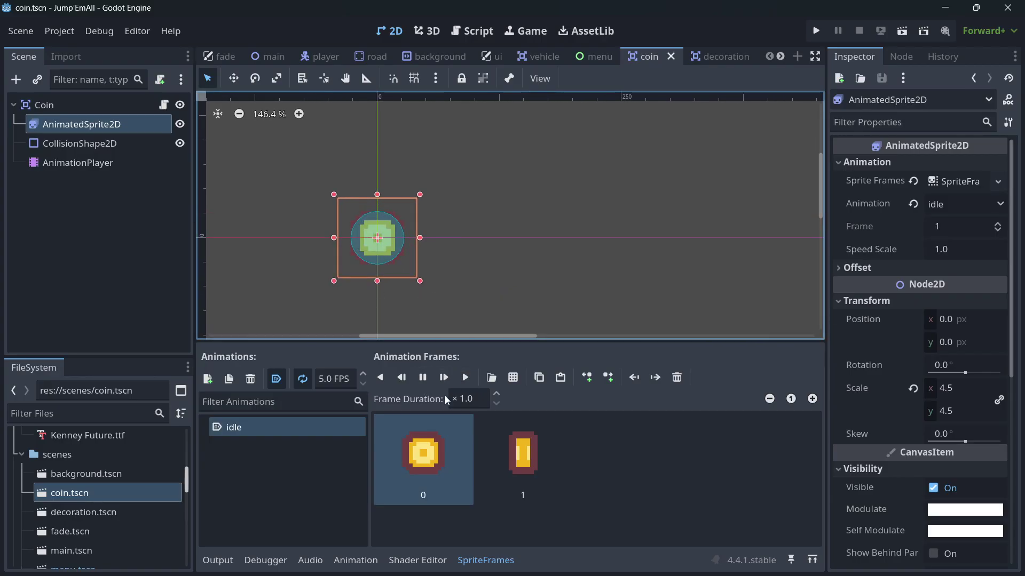
click(422, 377)
click(397, 461)
click(464, 377)
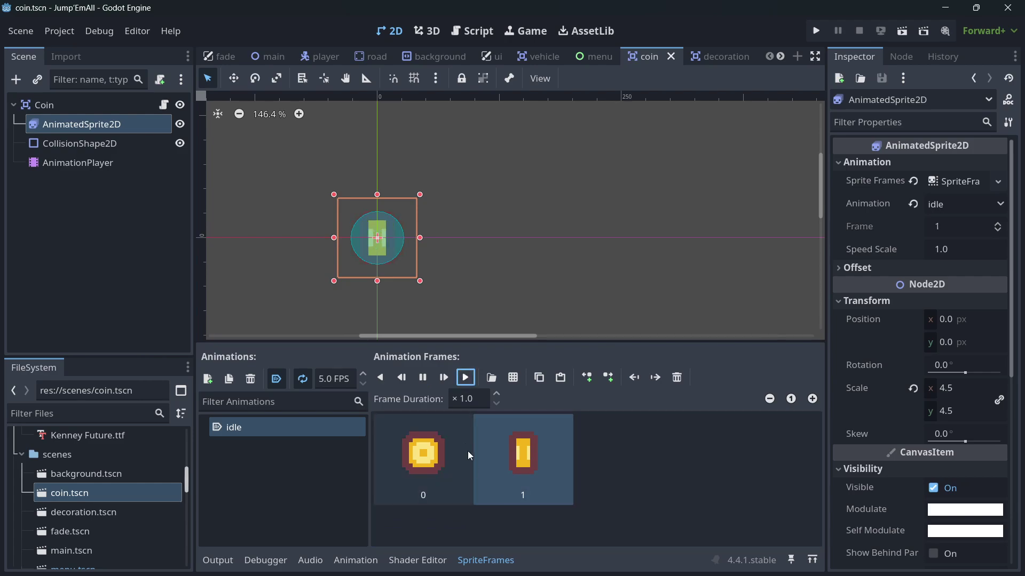
click(422, 377)
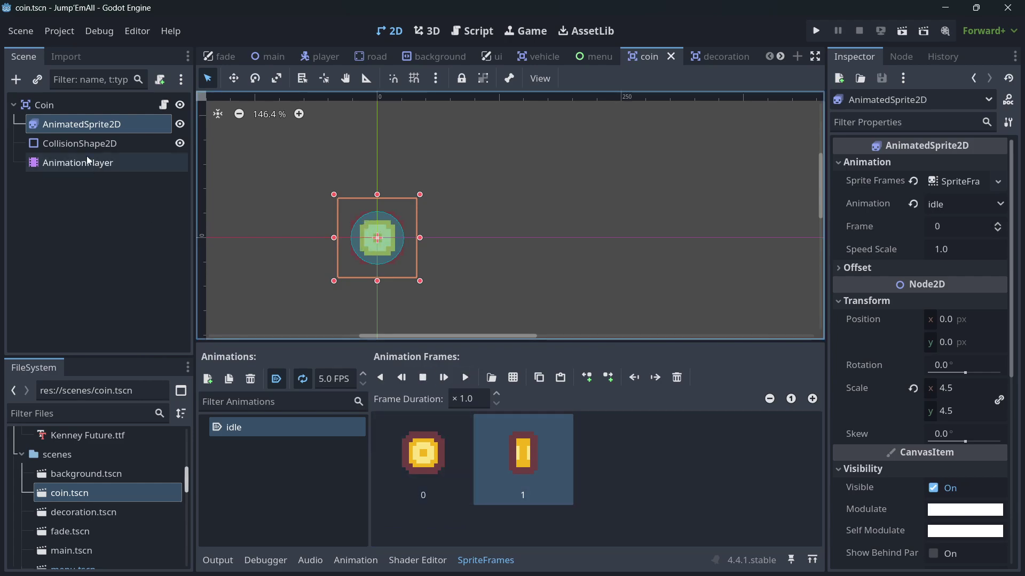
Select the coin's AnimationPlayer, switch to collect_coin and enlarge the timeline to show all tracks
click(115, 161)
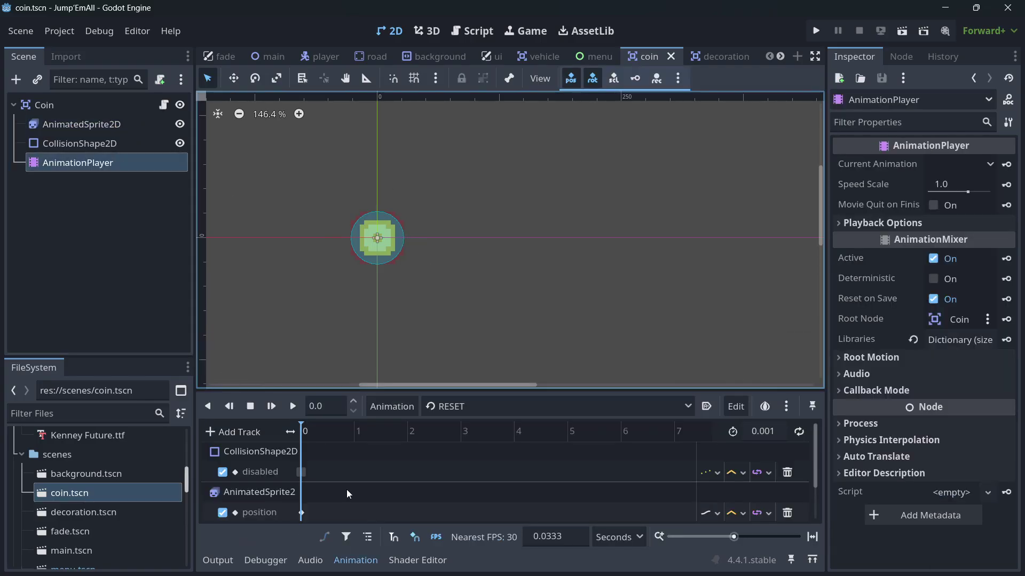
click(489, 406)
click(473, 446)
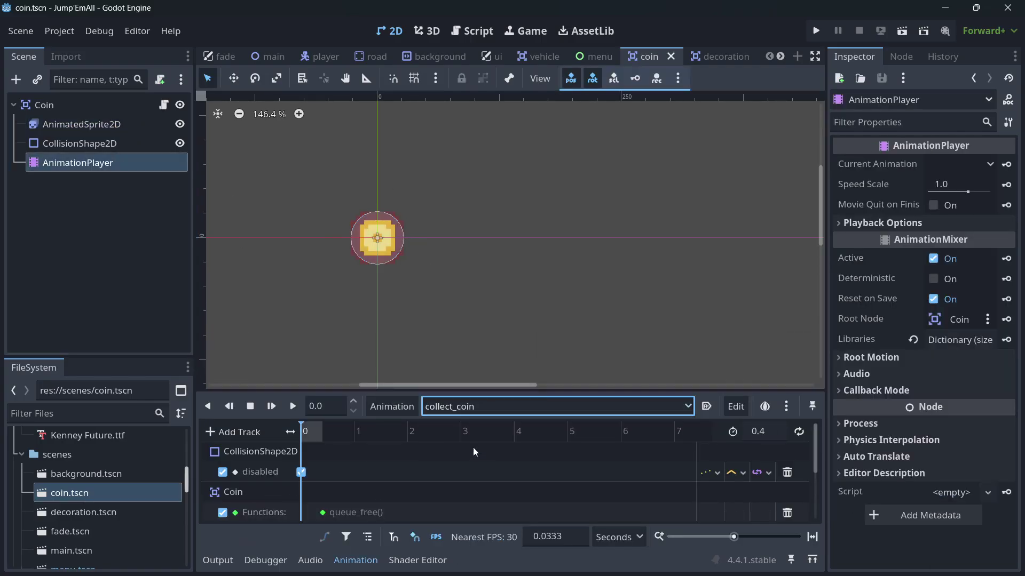
scroll(462, 292, down, 4)
scroll(462, 292, down, 1)
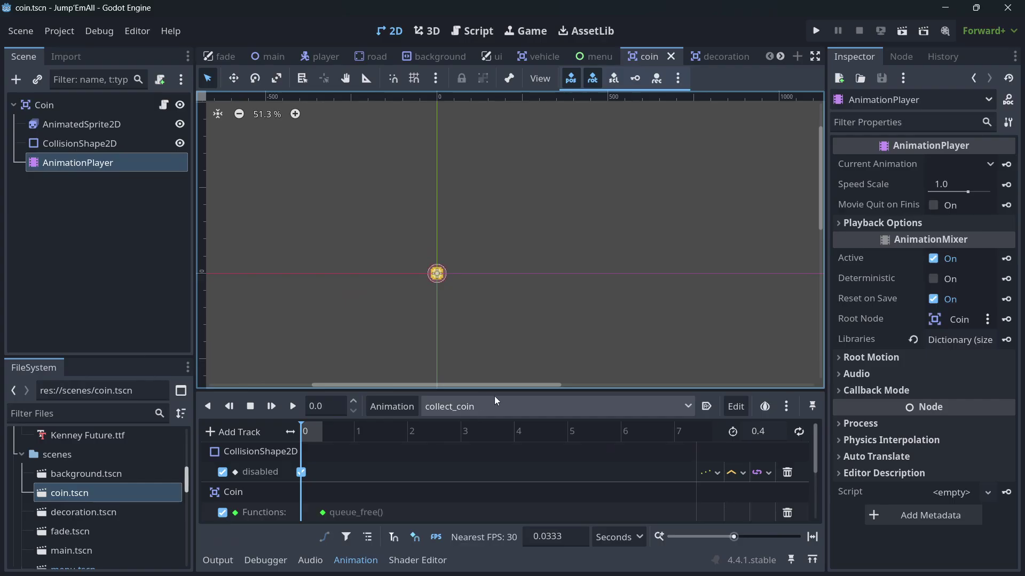
drag(511, 393, 548, 313)
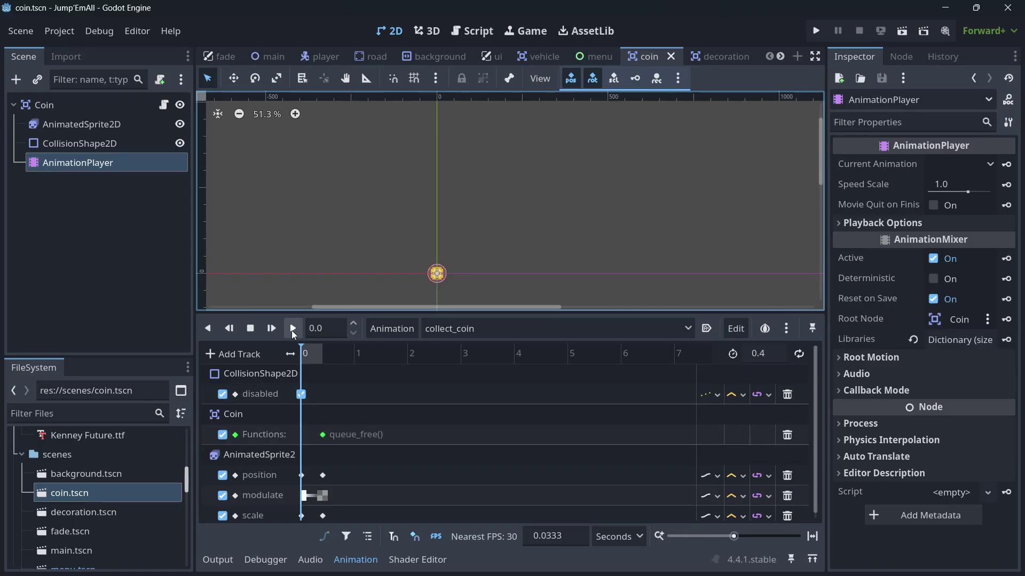
scroll(342, 425, down, 1)
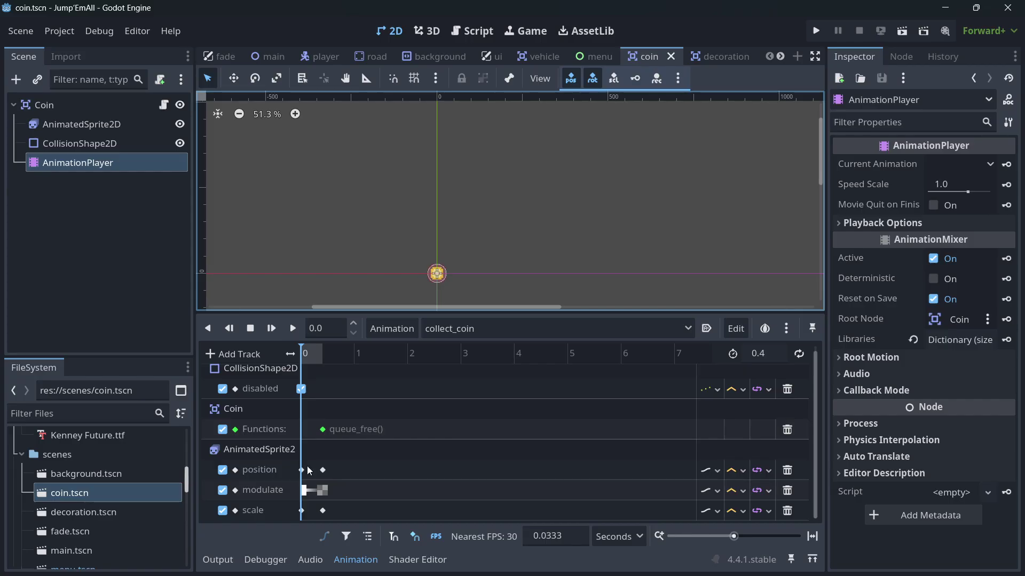
Inspect the position keys at 0 and 0.4 s (y -250) and scrub to watch the coin rise
click(303, 470)
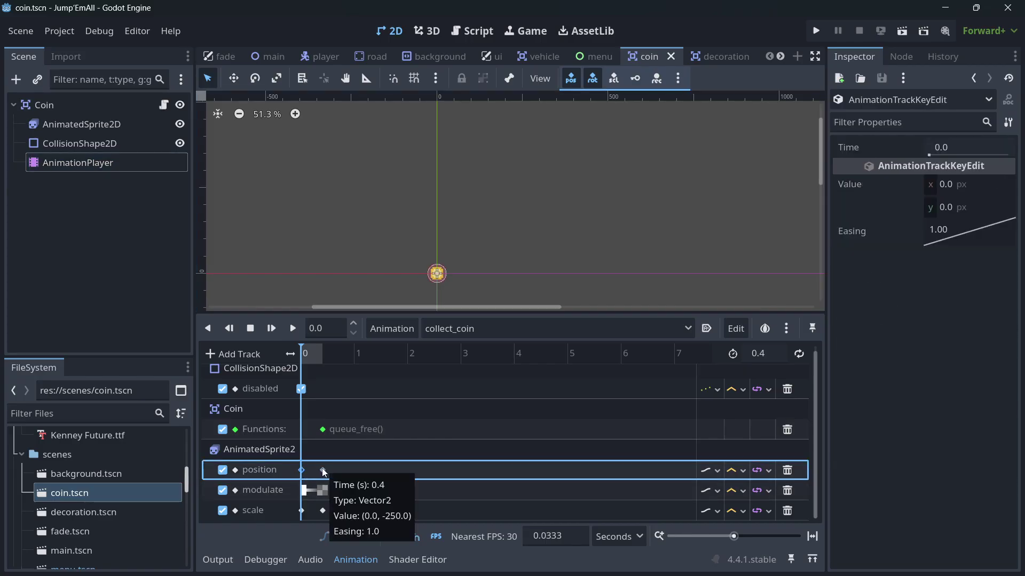
click(322, 470)
click(302, 470)
click(323, 470)
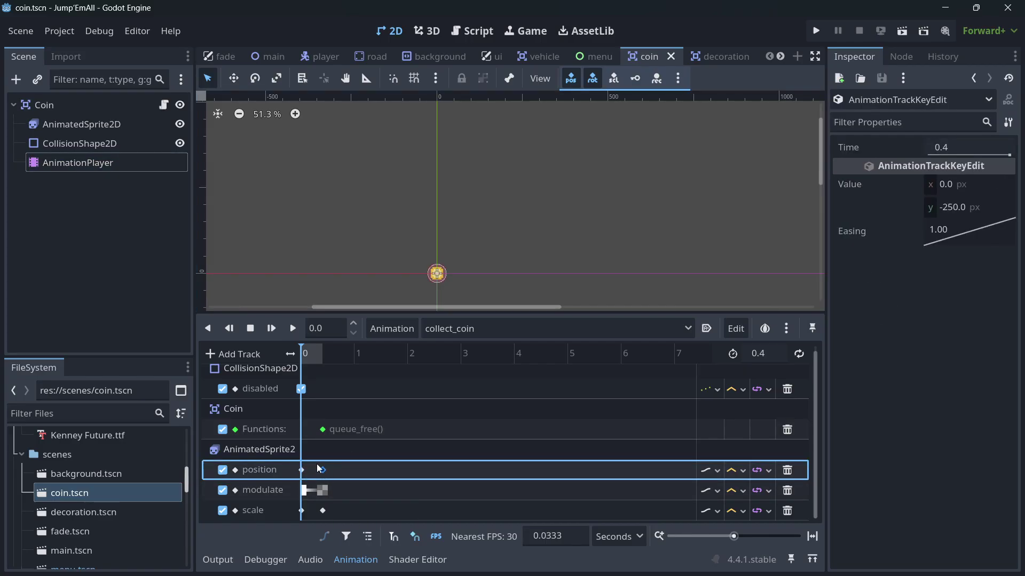
drag(314, 354, 293, 354)
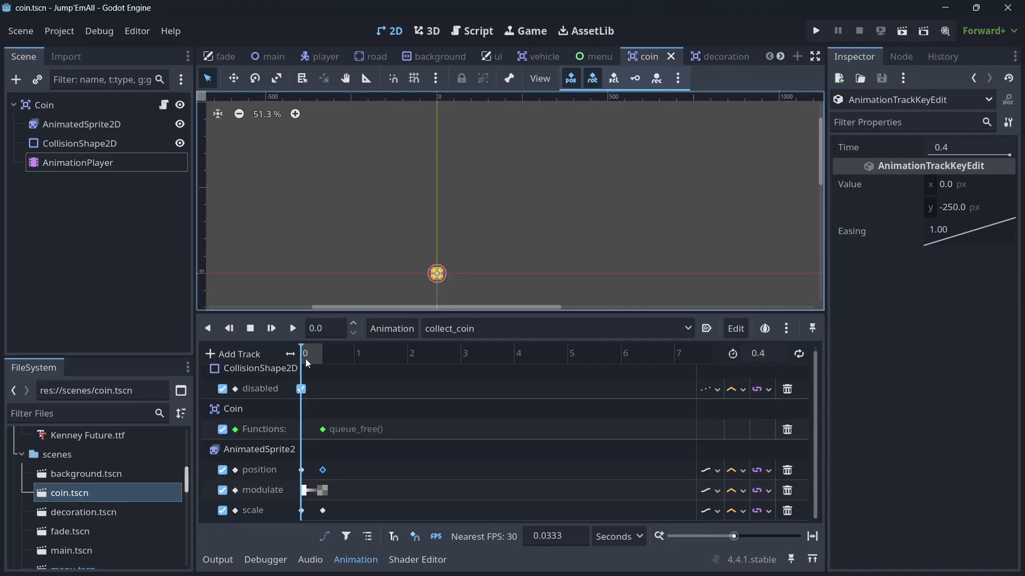
mouse_move(302, 358)
mouse_down()
mouse_move(319, 364)
mouse_move(274, 382)
mouse_move(319, 358)
mouse_move(306, 364)
mouse_up()
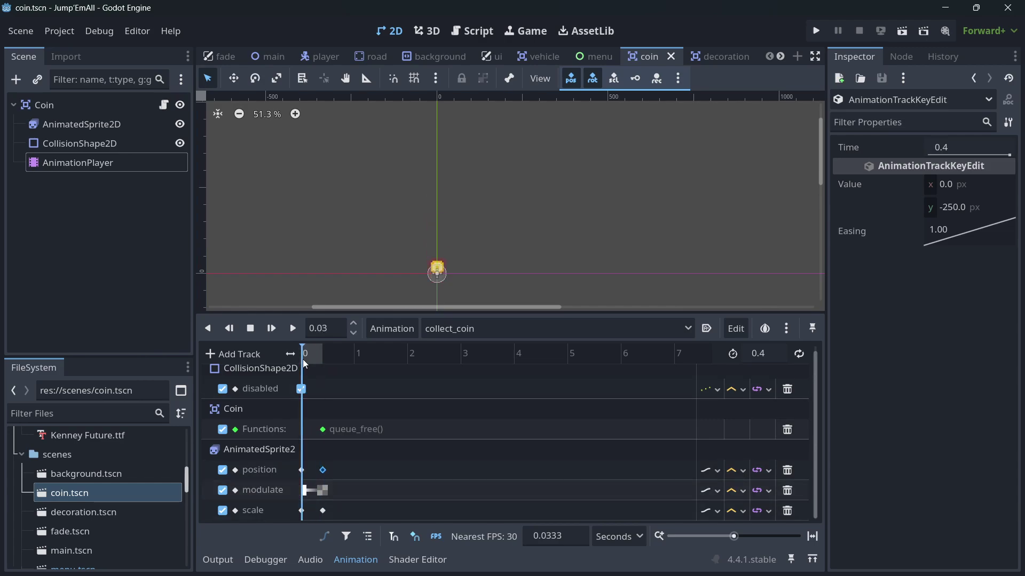
click(301, 511)
click(322, 511)
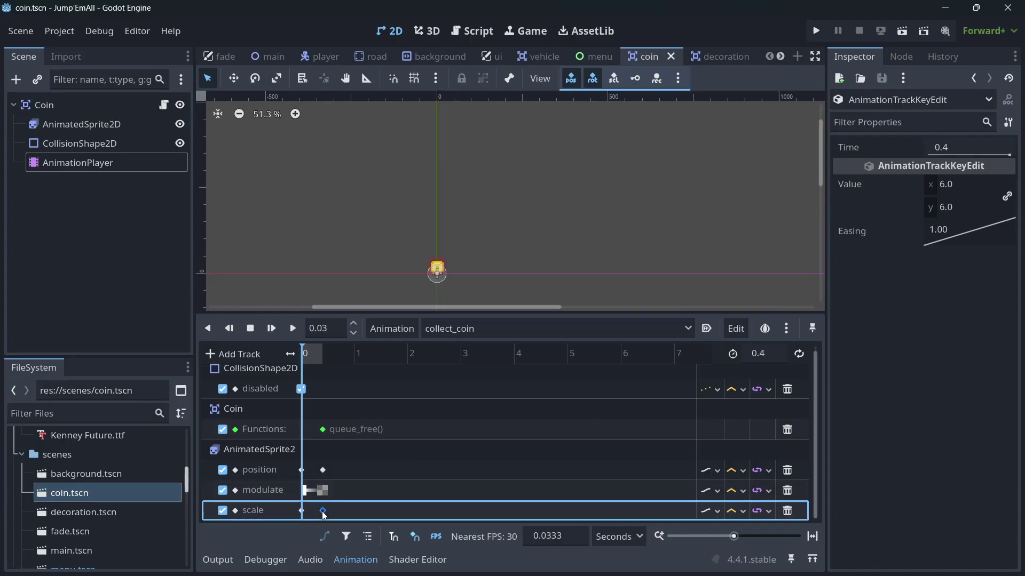
mouse_move(314, 355)
mouse_down()
mouse_move(328, 353)
mouse_move(303, 357)
mouse_move(328, 363)
mouse_up()
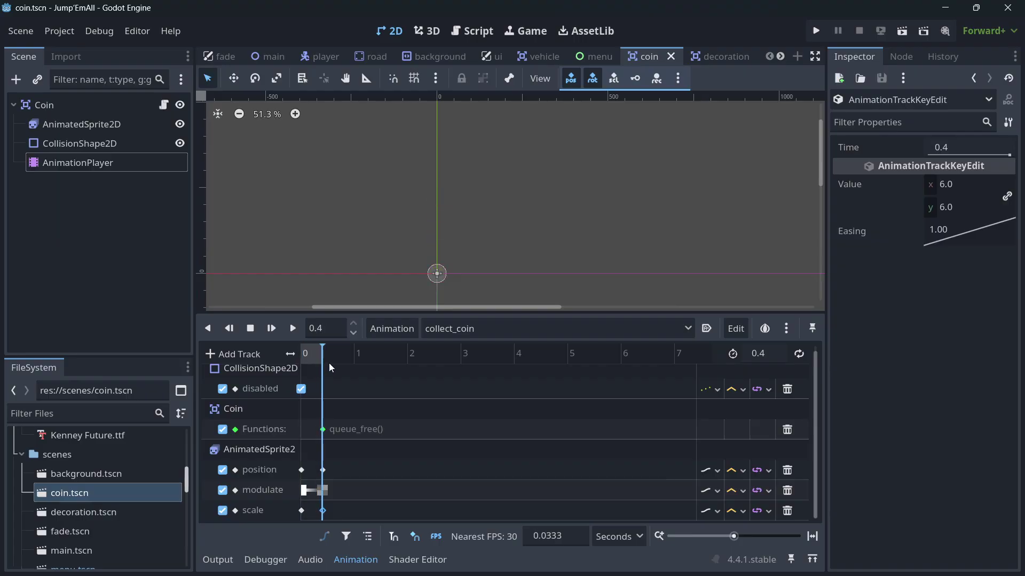
click(300, 511)
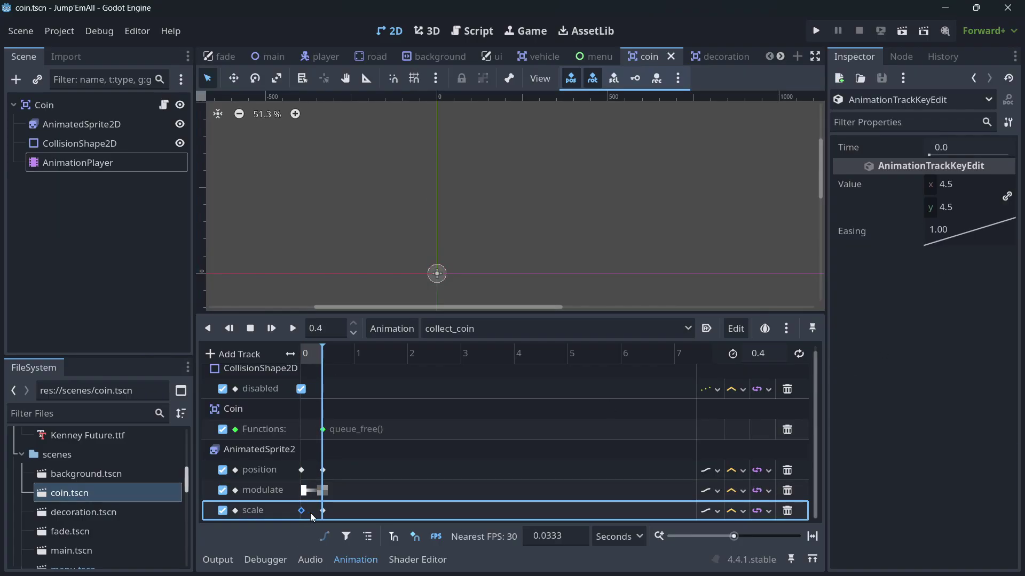
click(960, 202)
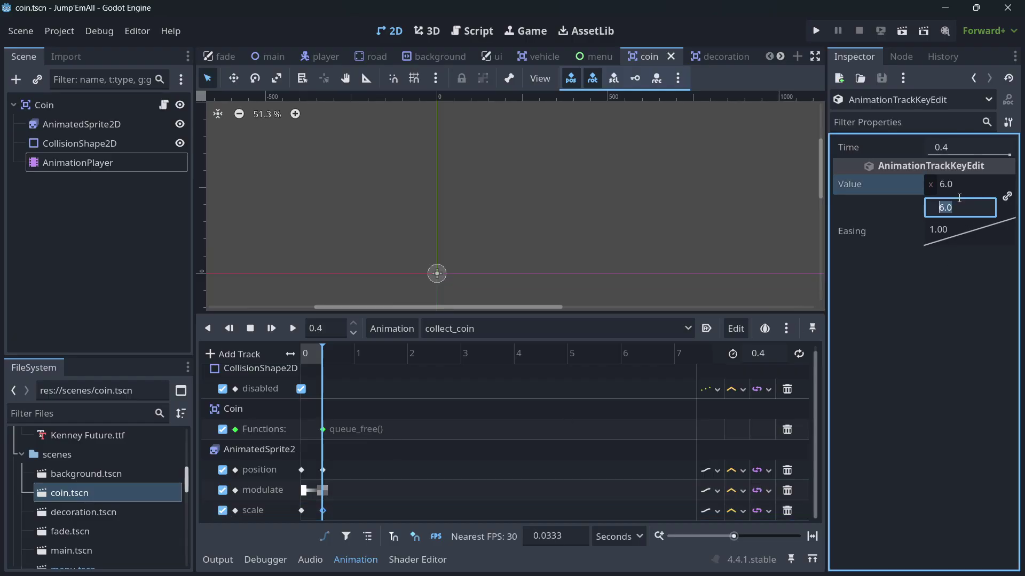
text(0)
key(Return)
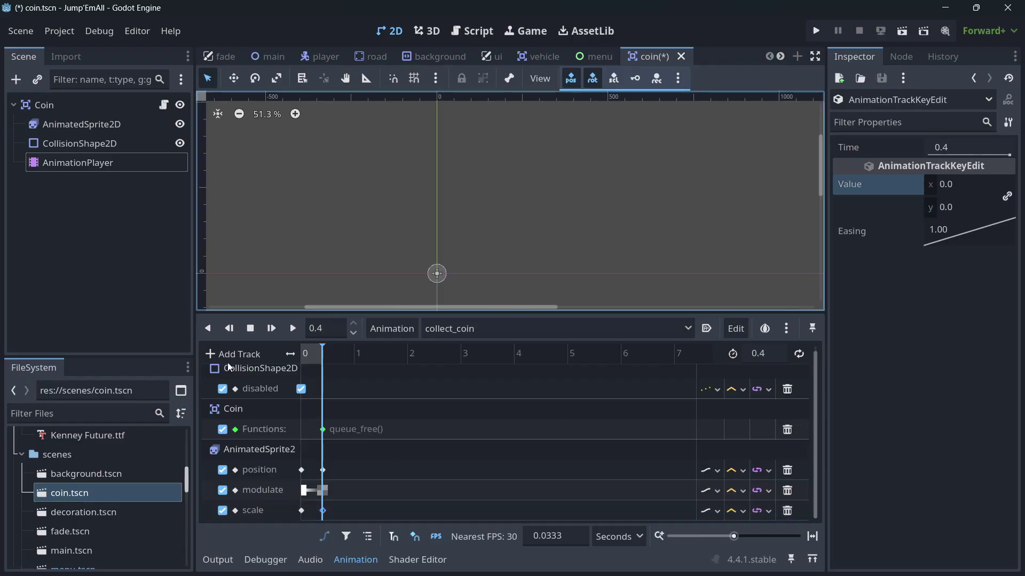
click(293, 329)
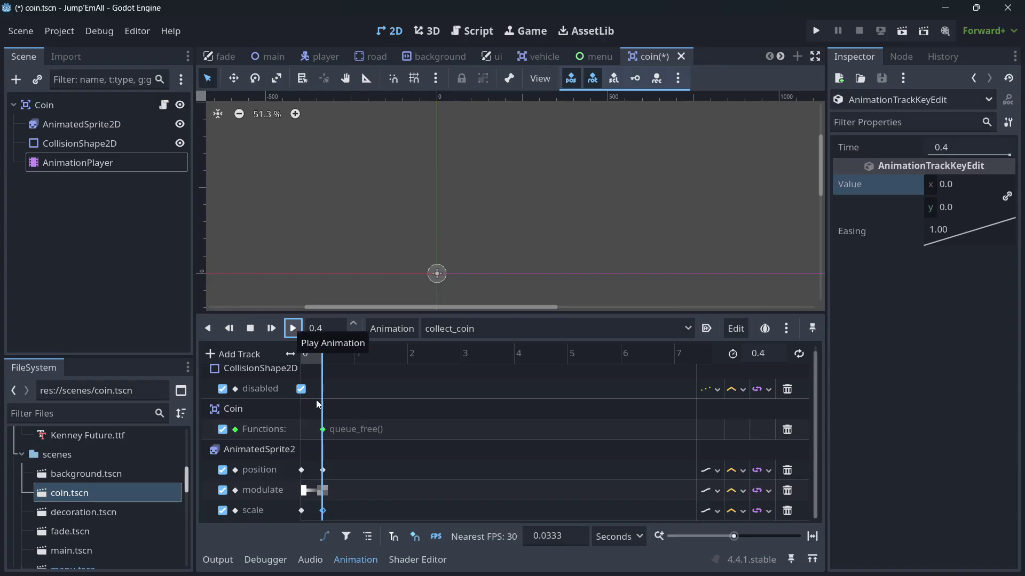
click(949, 184)
text(2)
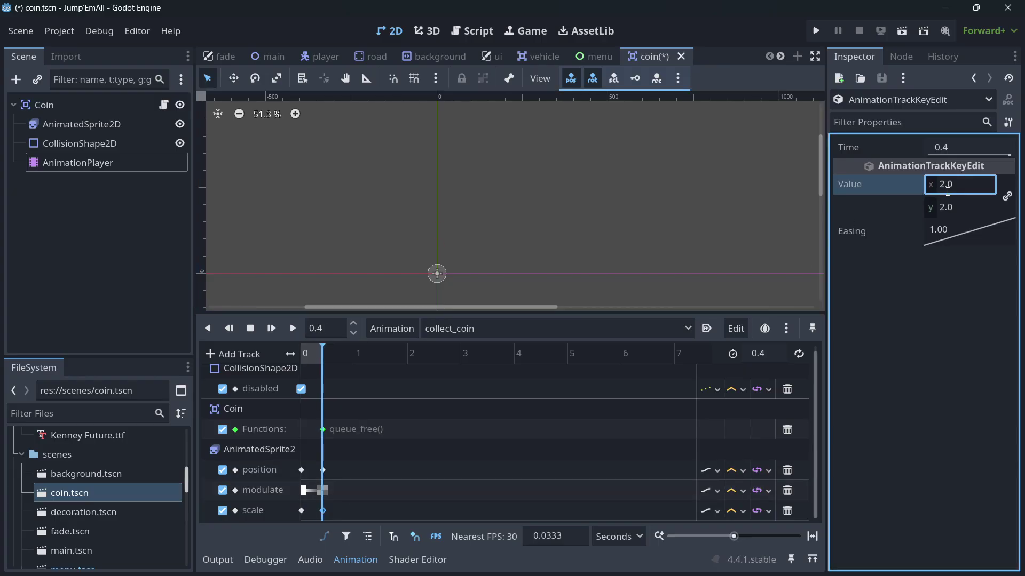
key(Return)
click(291, 328)
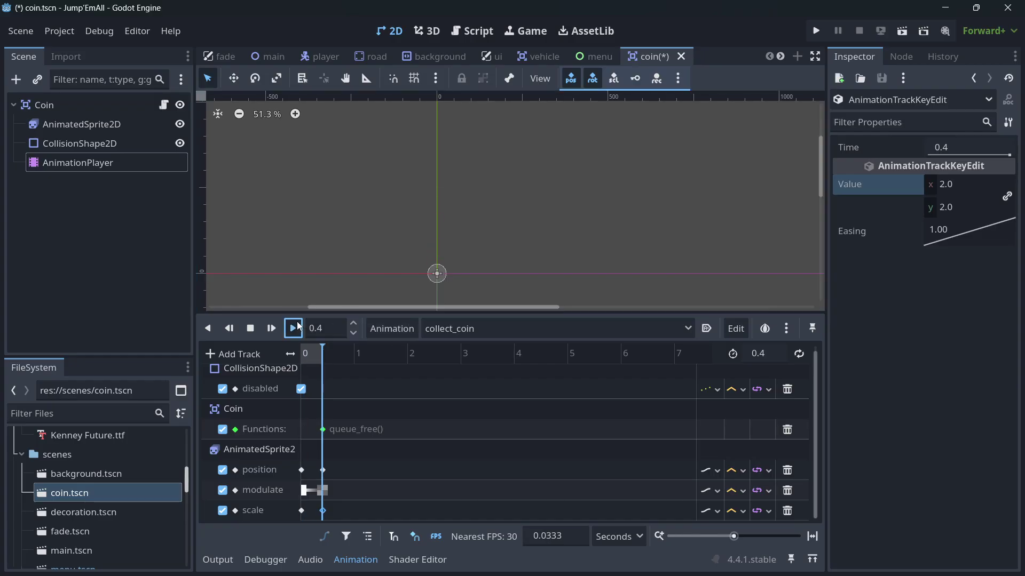
key(ctrl+z)
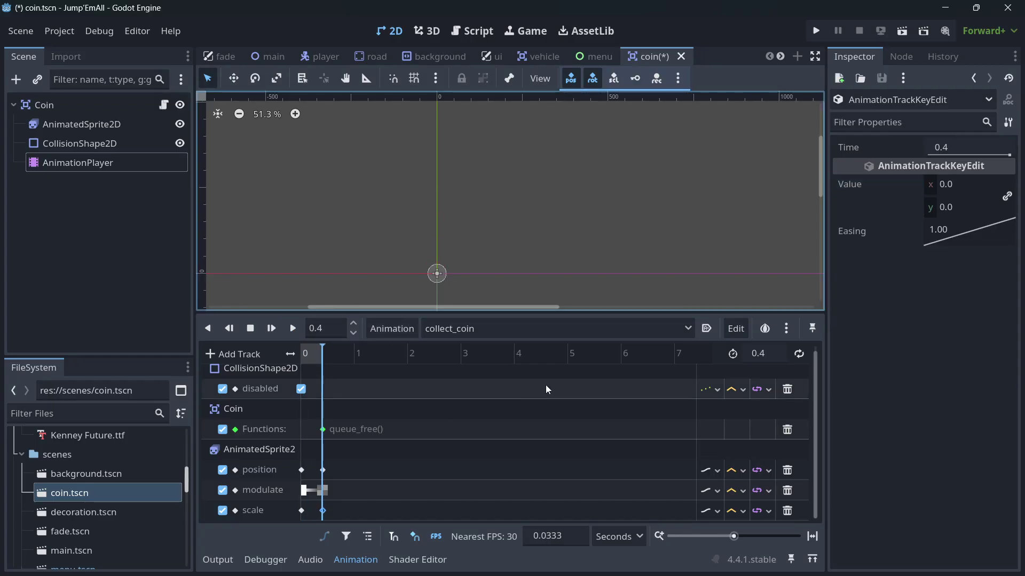
key(ctrl+z)
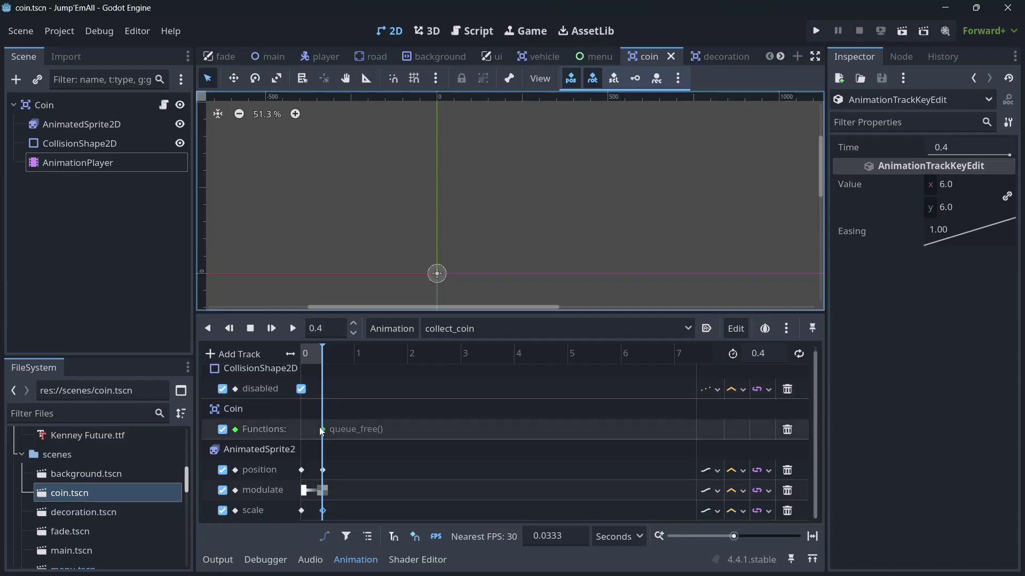
Add a property track to collect_coin for CollisionShape2D's one_way_collision
scroll(318, 377, up, 1)
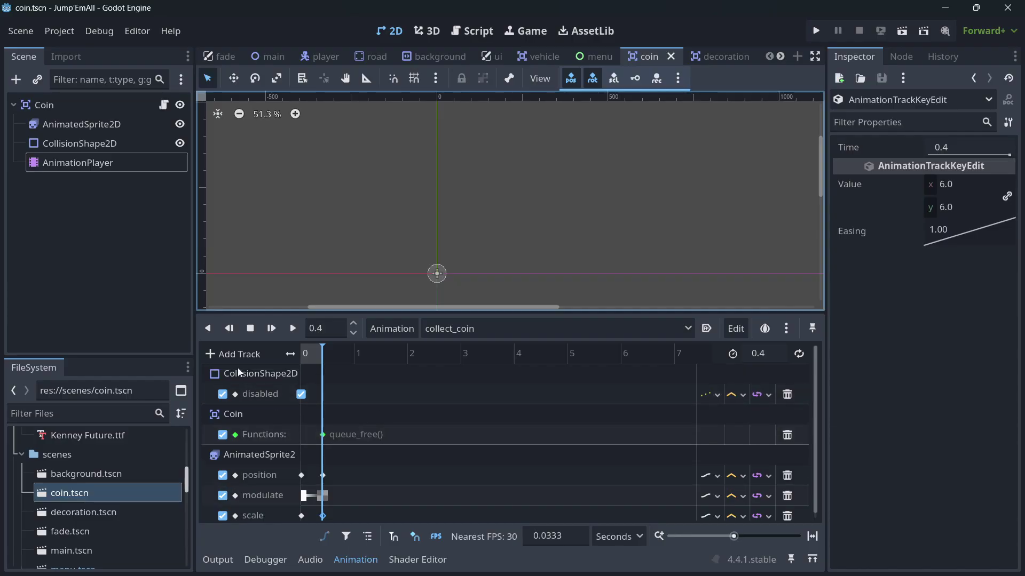
click(230, 355)
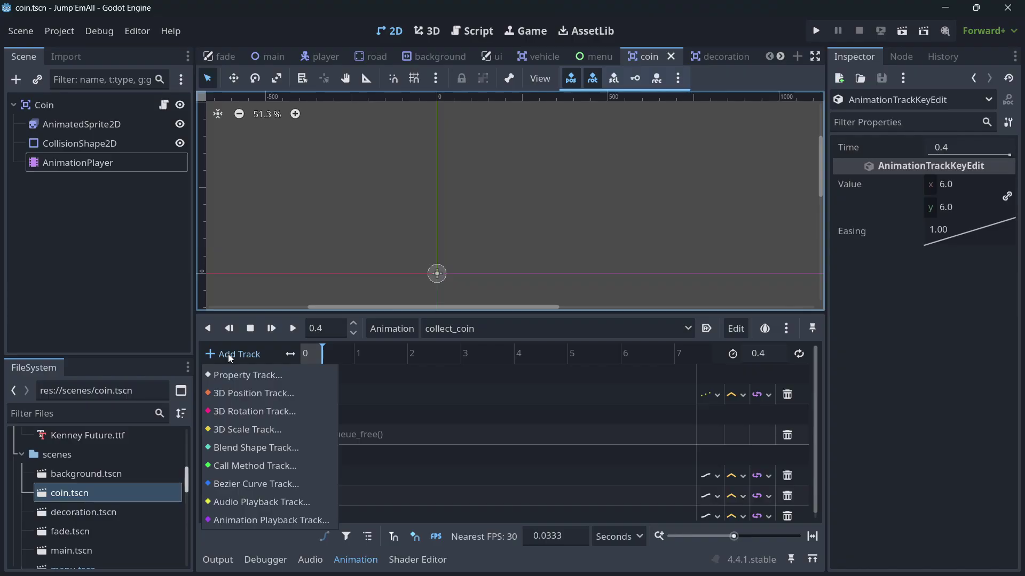
click(251, 380)
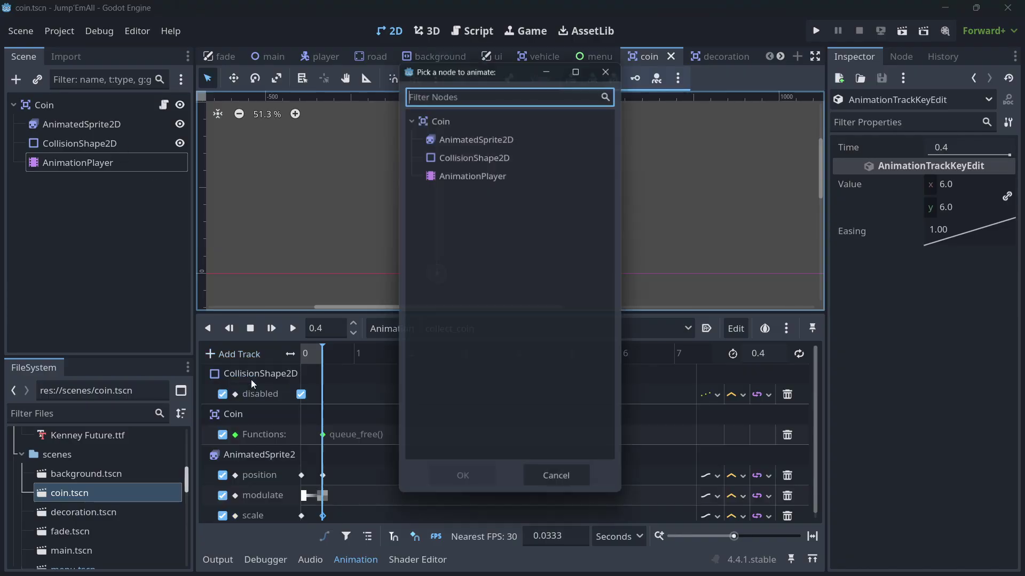
double_click(479, 153)
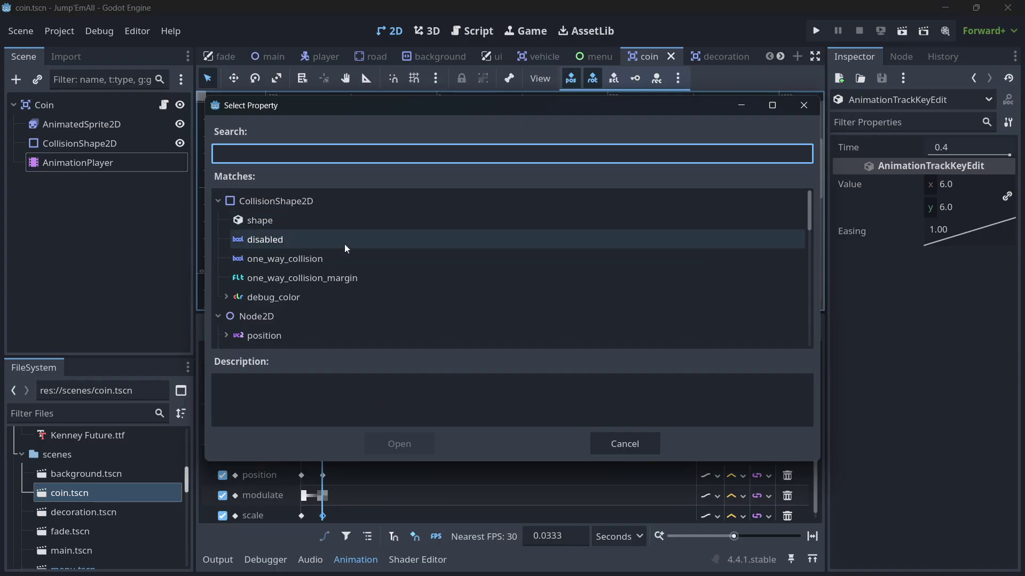
scroll(314, 317, down, 3)
scroll(336, 293, up, 3)
scroll(338, 271, down, 1)
scroll(322, 264, up, 1)
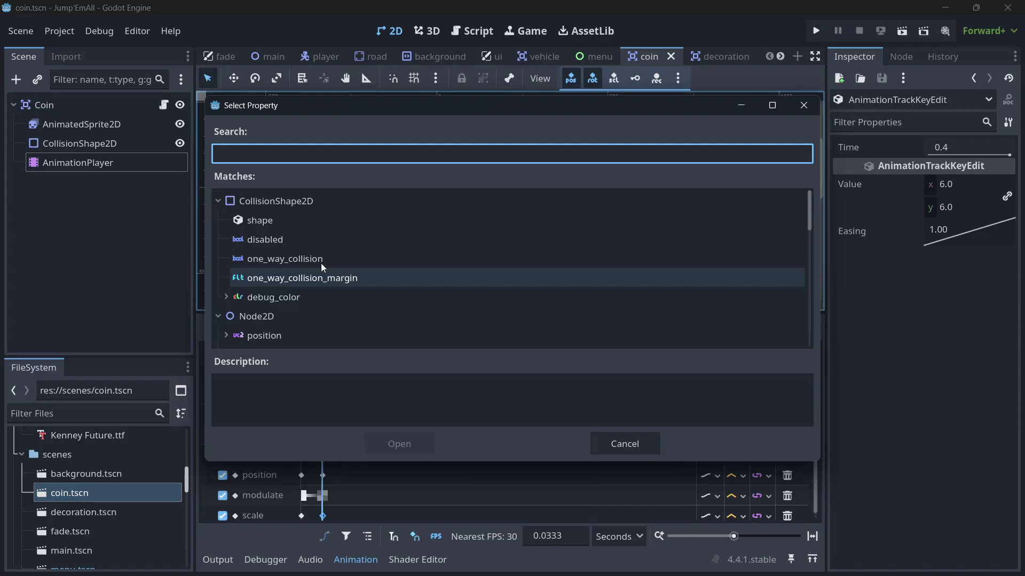
double_click(315, 259)
scroll(396, 450, down, 1)
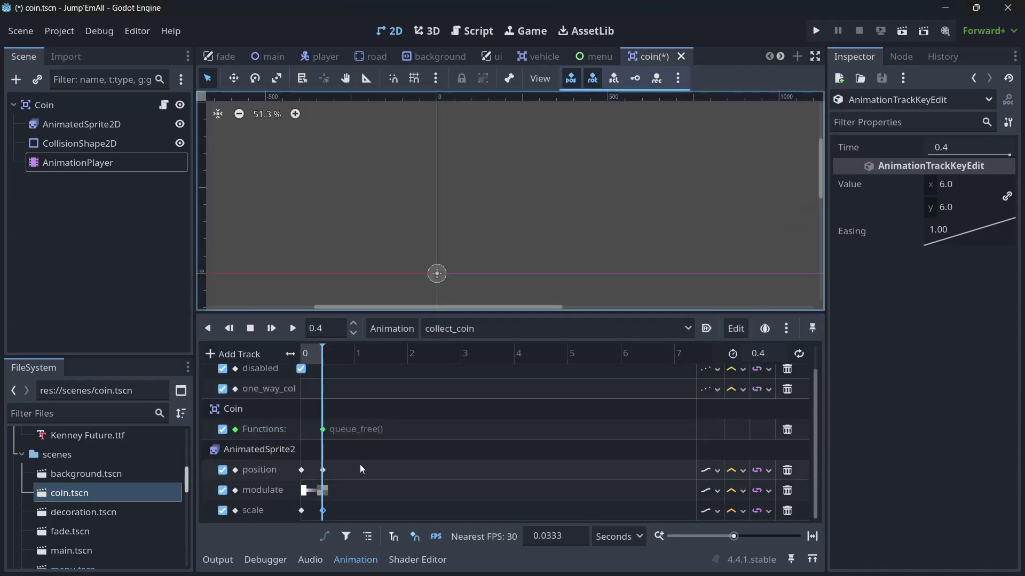
scroll(359, 464, up, 1)
Insert a one_way_collision key, move it to 0.0 s and set its value On
right_click(349, 415)
click(366, 424)
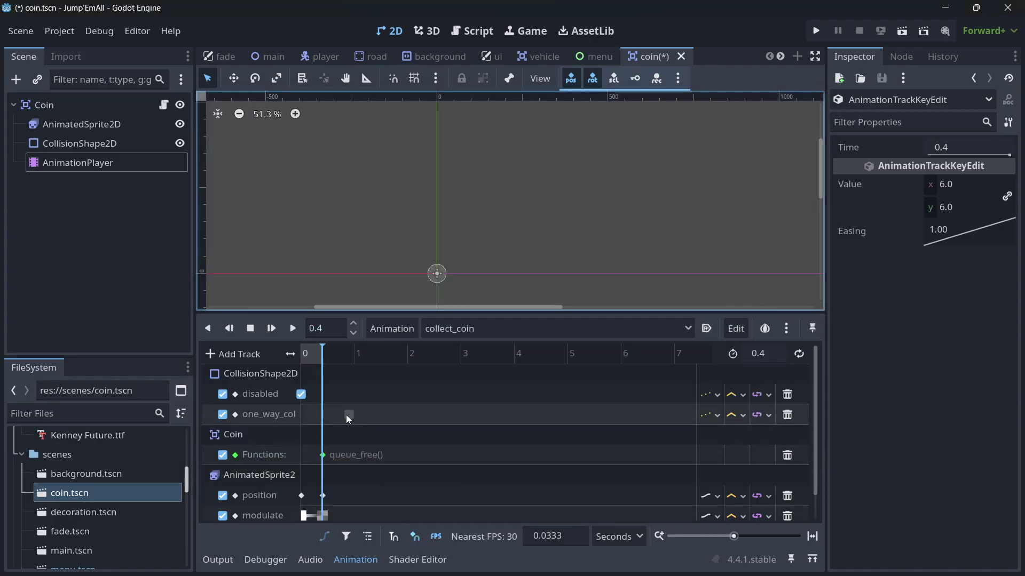
click(315, 416)
drag(301, 418, 301, 418)
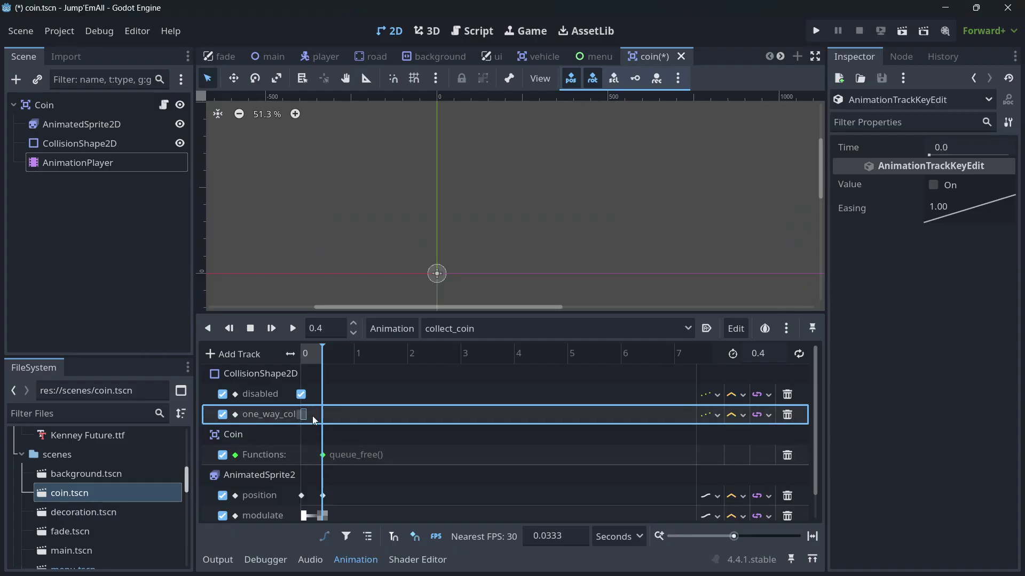
click(931, 185)
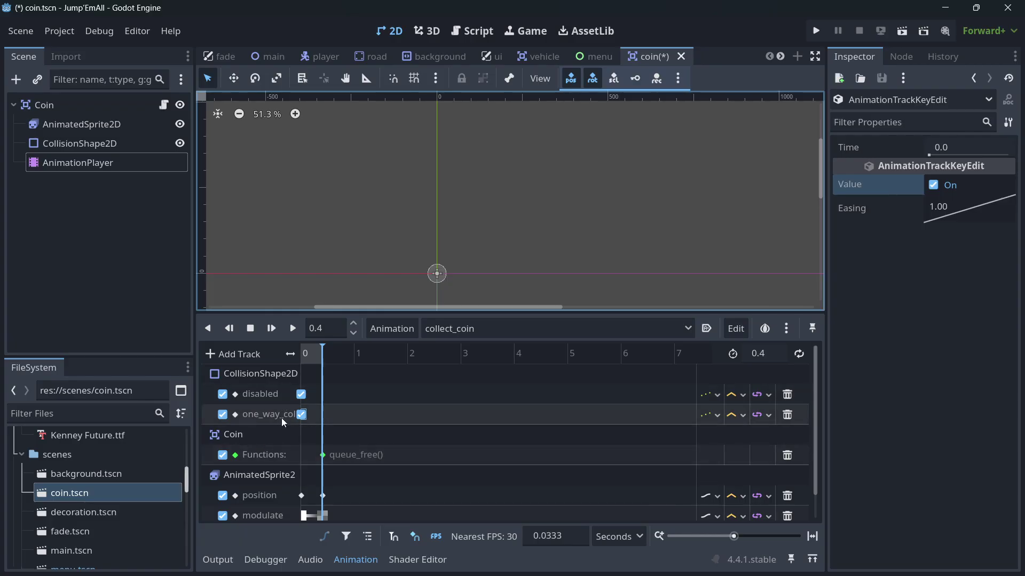
Add a second Call Method track to collect_coin targeting the Coin node
click(244, 357)
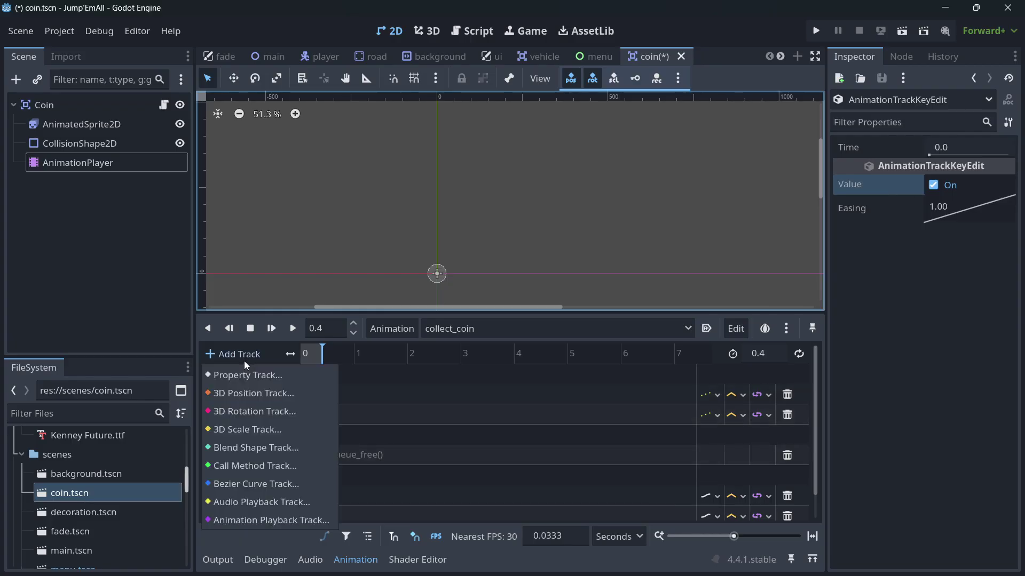
click(234, 466)
double_click(469, 114)
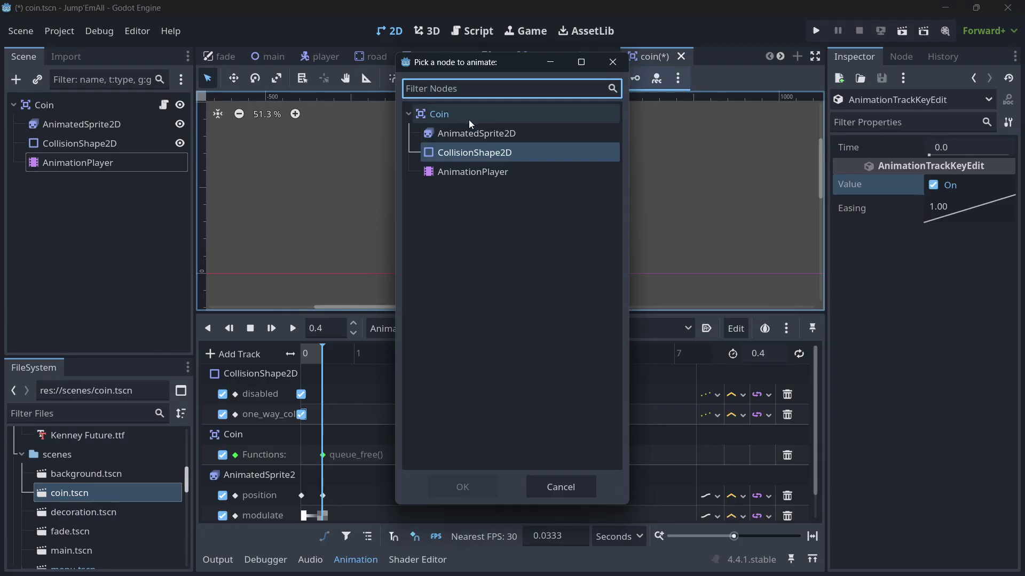
scroll(336, 451, down, 1)
Key a queue_free() call on the new track at 0.3 s, then reselect AnimatedSprite2D
right_click(335, 460)
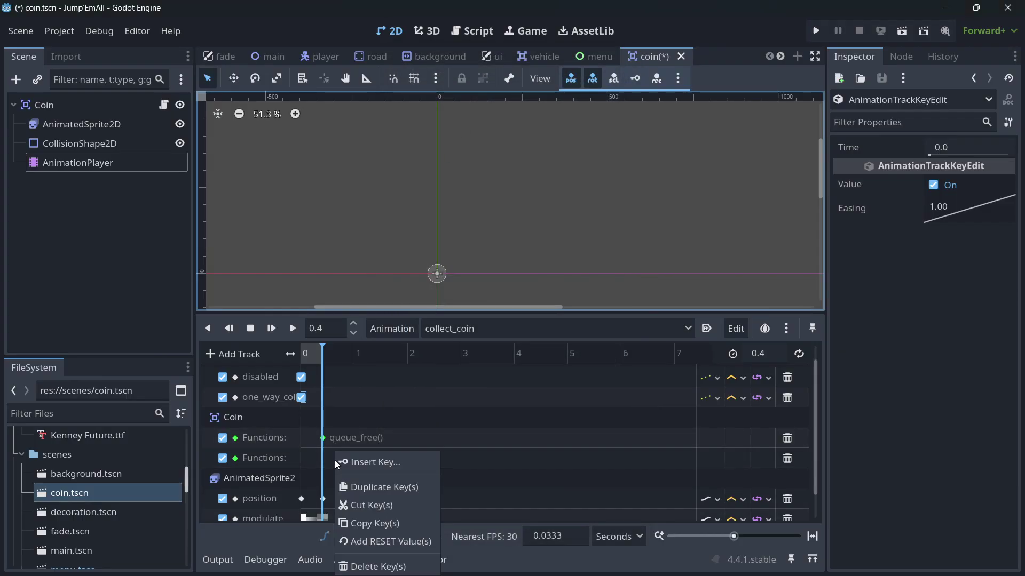
click(347, 460)
text(que)
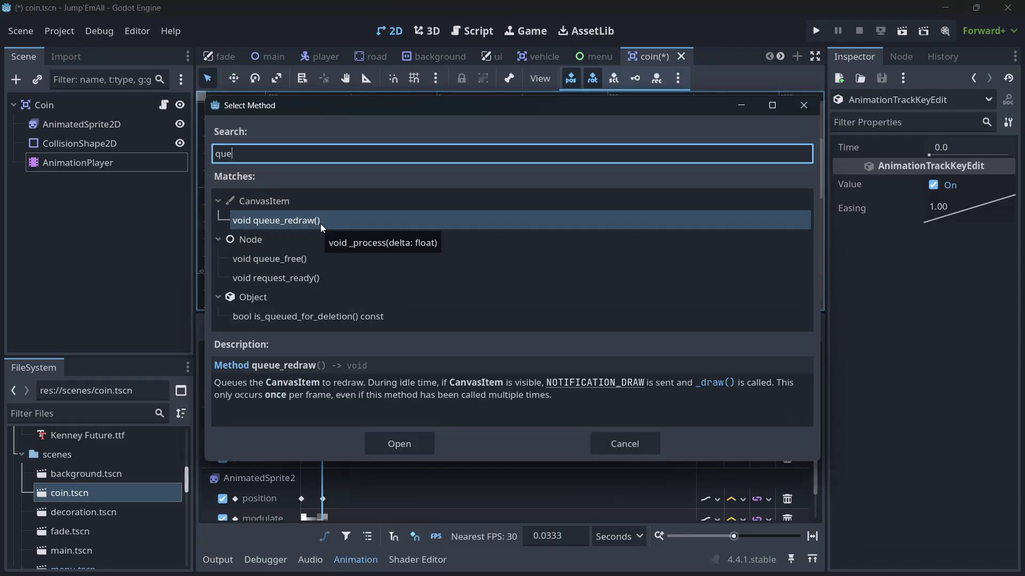
text(ue_free)
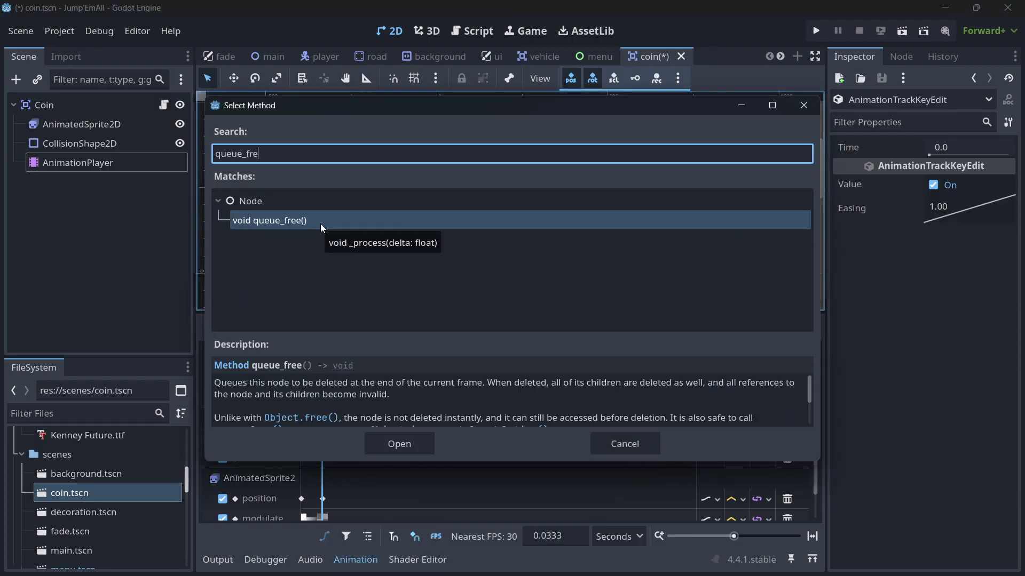
key(Return)
drag(334, 458, 322, 461)
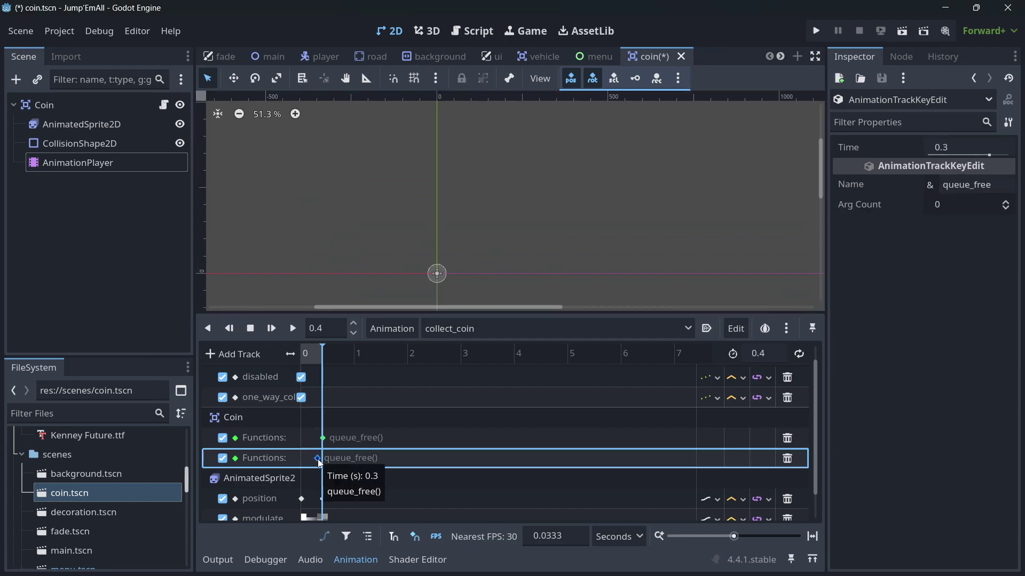
click(88, 125)
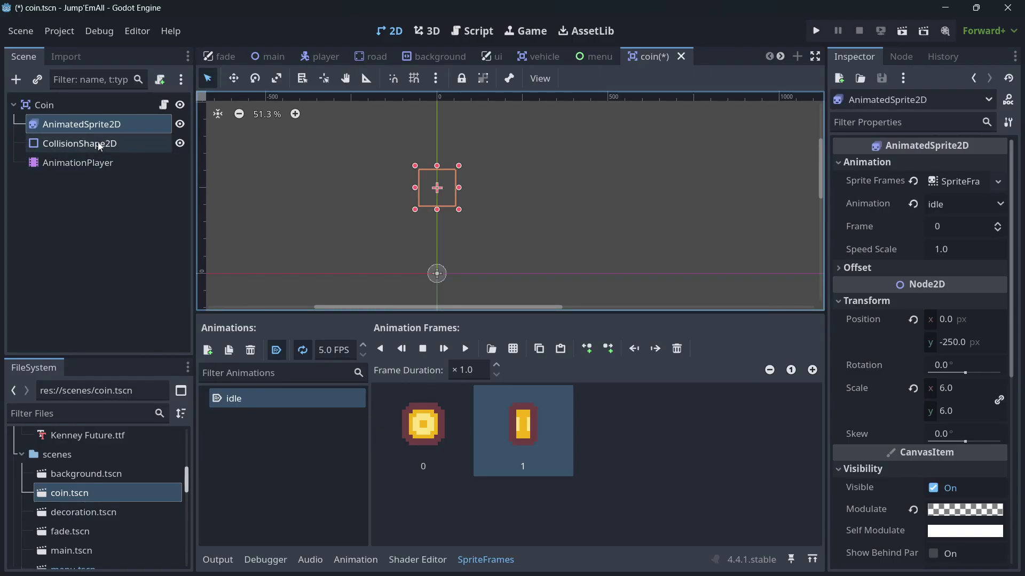
Select the AnimationPlayer node to show the collect_coin timeline with its method and one_way_collision tracks
click(94, 163)
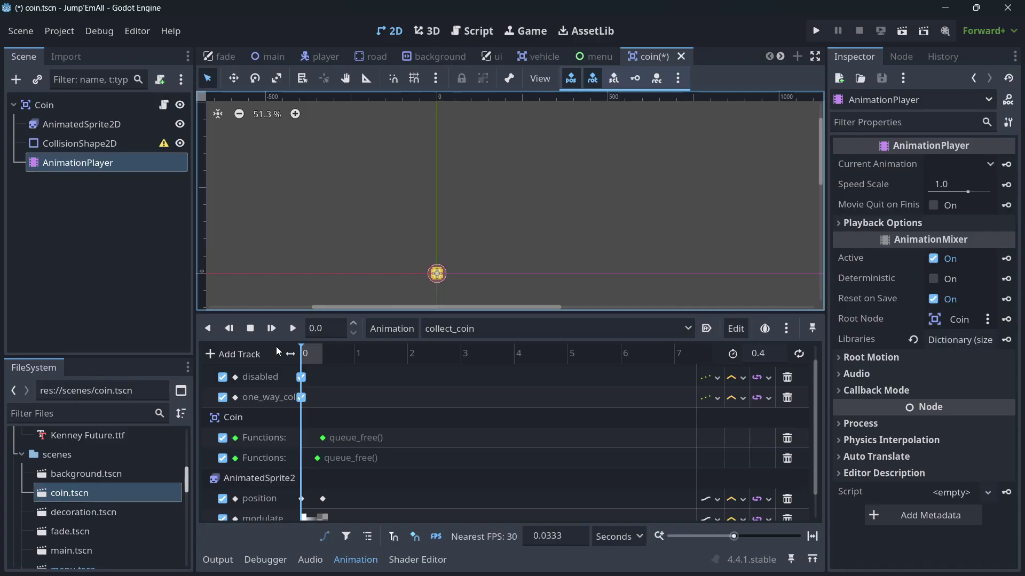
In the player scene, preview the sprite's fall, idle and walk animations, then switch to the main scene
click(304, 53)
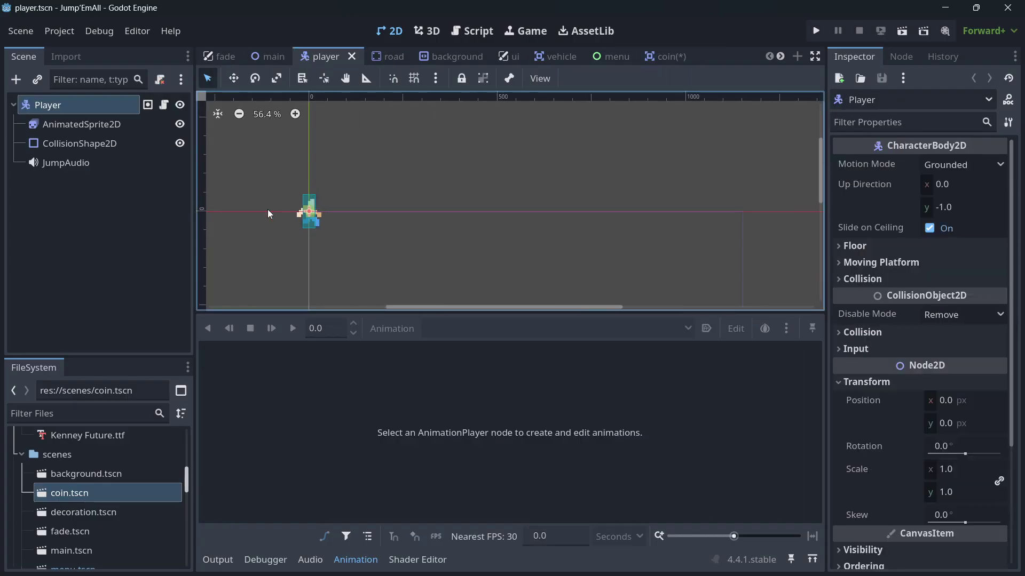
scroll(287, 216, down, 2)
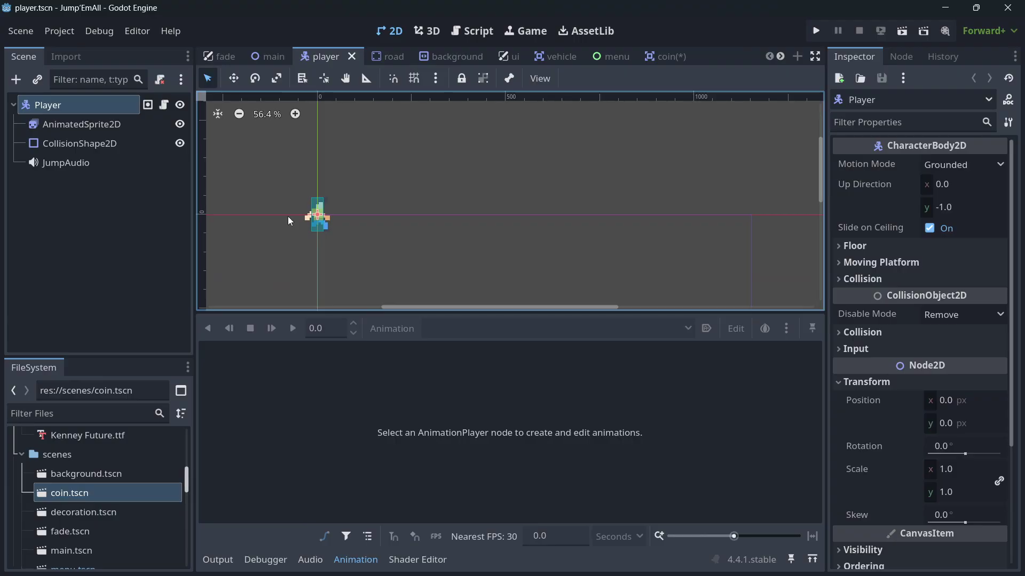
click(118, 127)
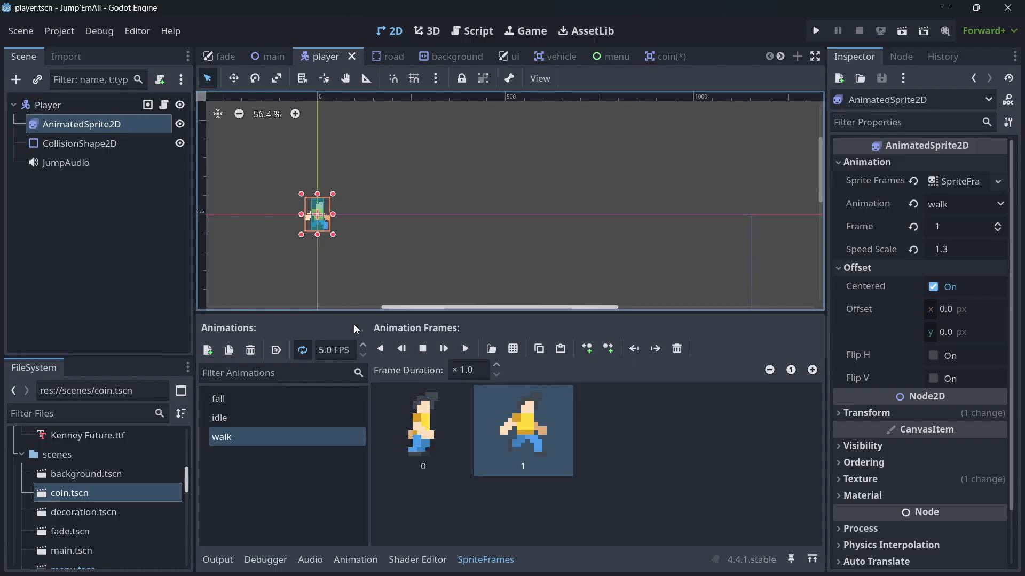
click(245, 401)
click(312, 419)
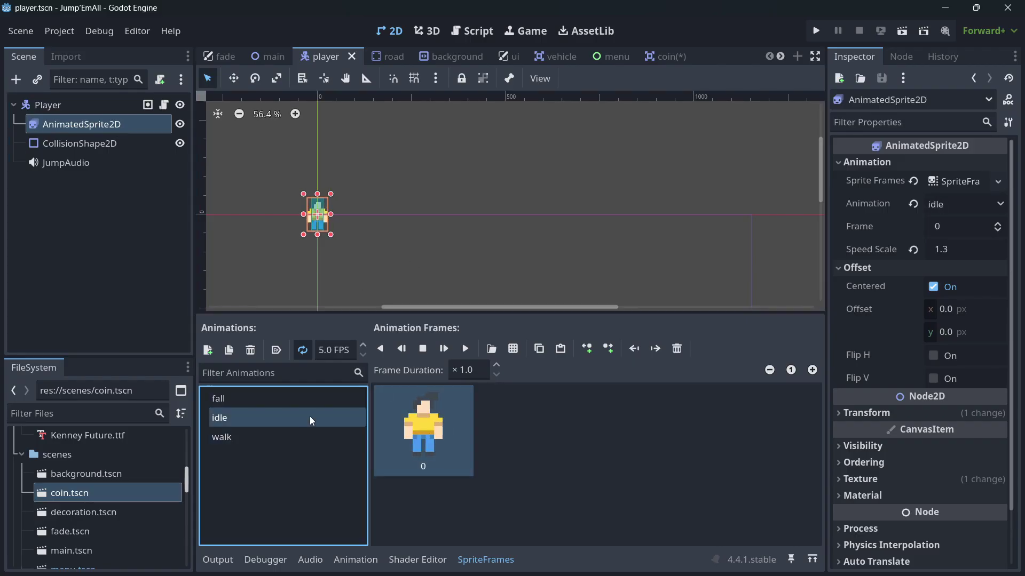
click(256, 437)
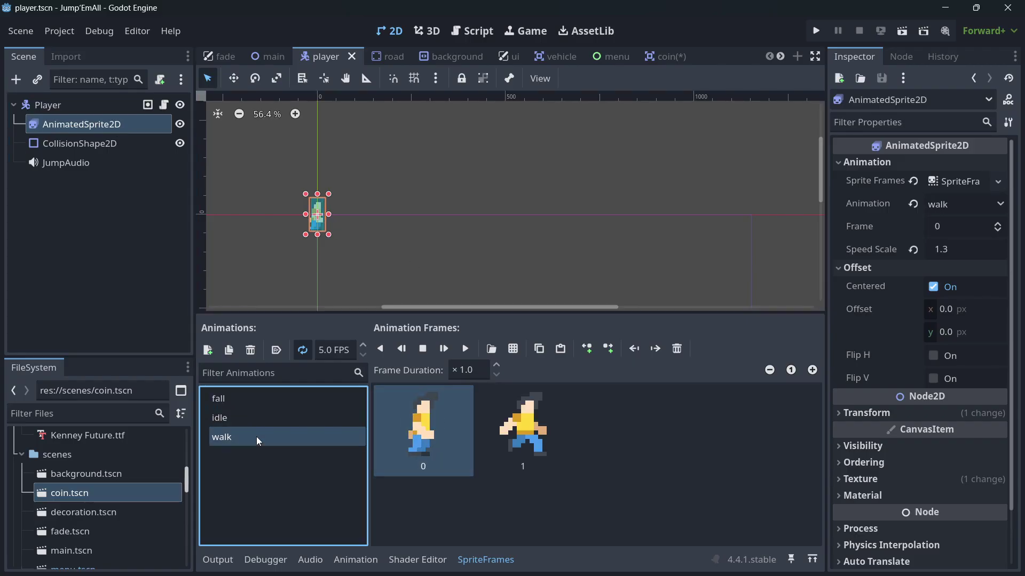
click(466, 349)
scroll(320, 235, up, 6)
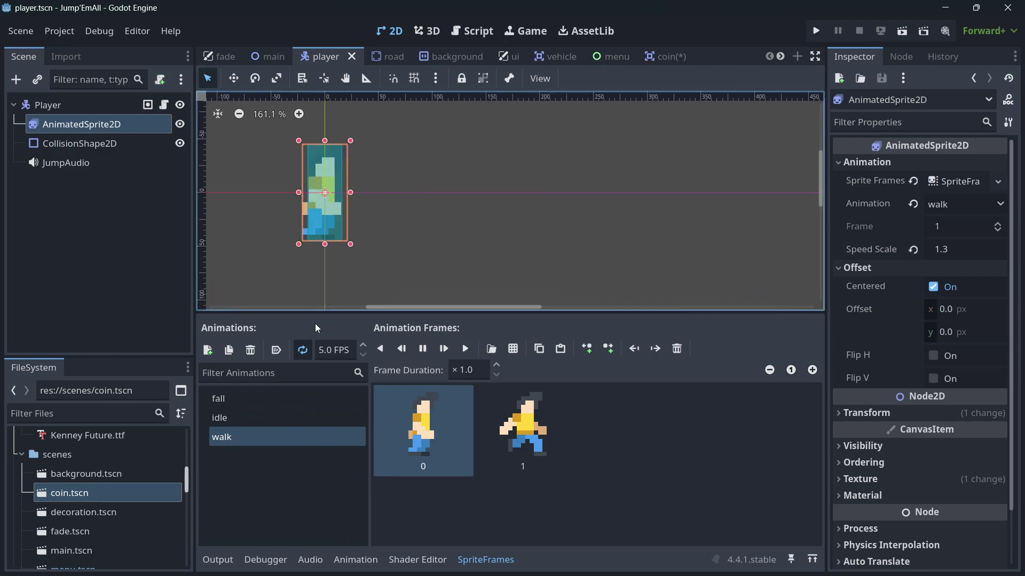
click(245, 420)
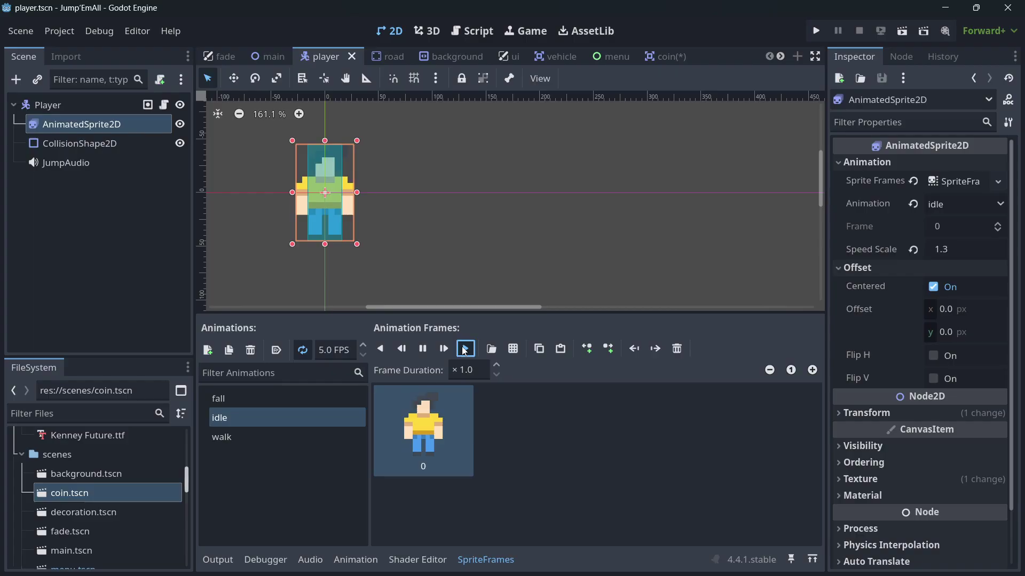
click(251, 401)
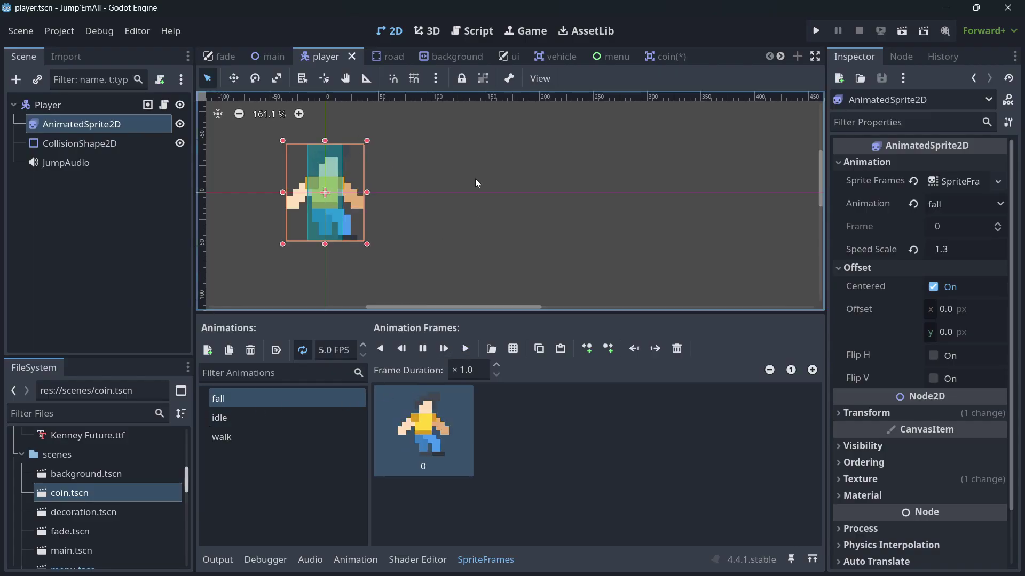
scroll(254, 196, down, 3)
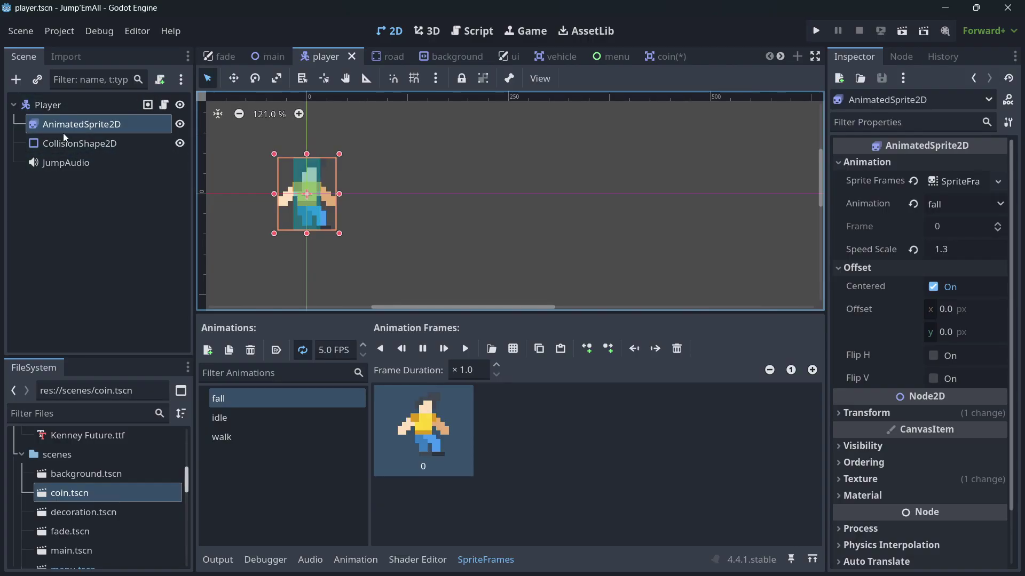
click(266, 57)
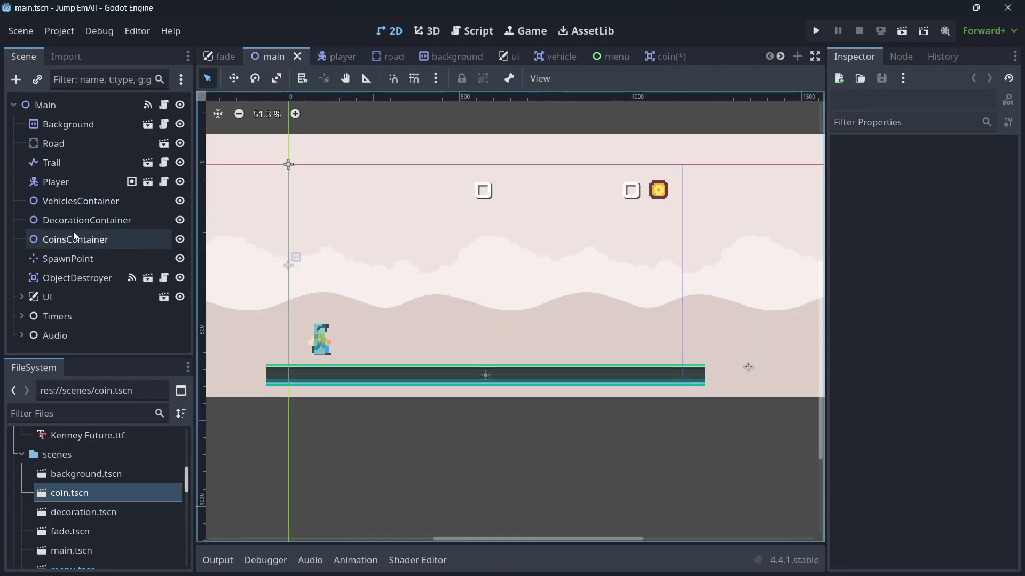
Select the Trail node in the main scene and open trail.tscn on its own
click(73, 164)
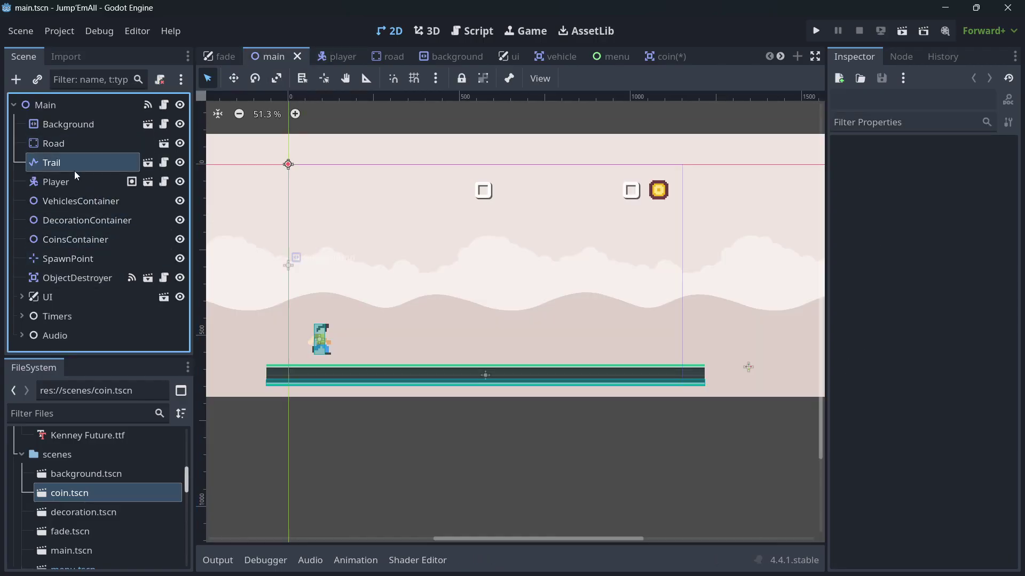
click(152, 164)
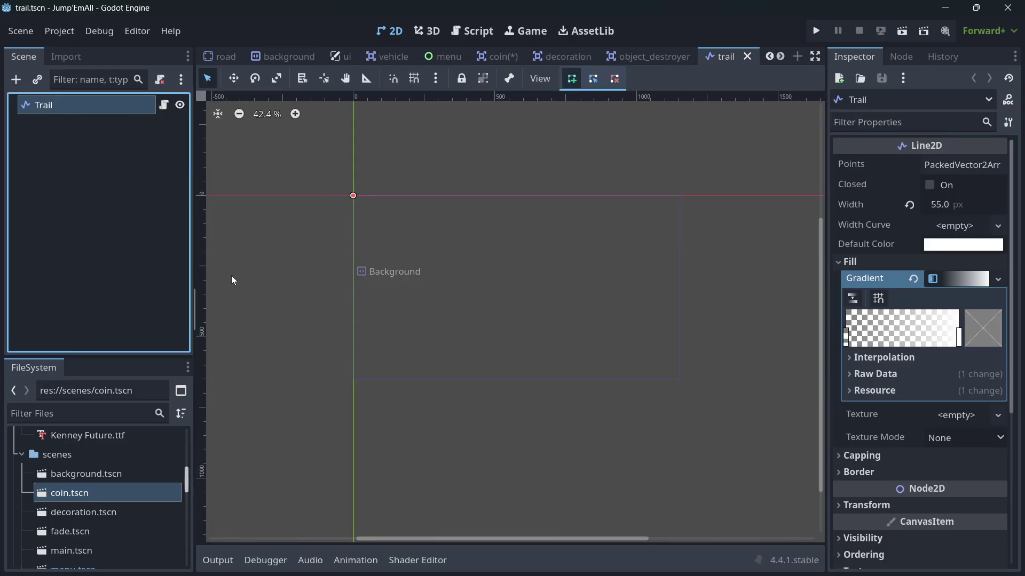
scroll(875, 278, down, 5)
scroll(879, 341, up, 5)
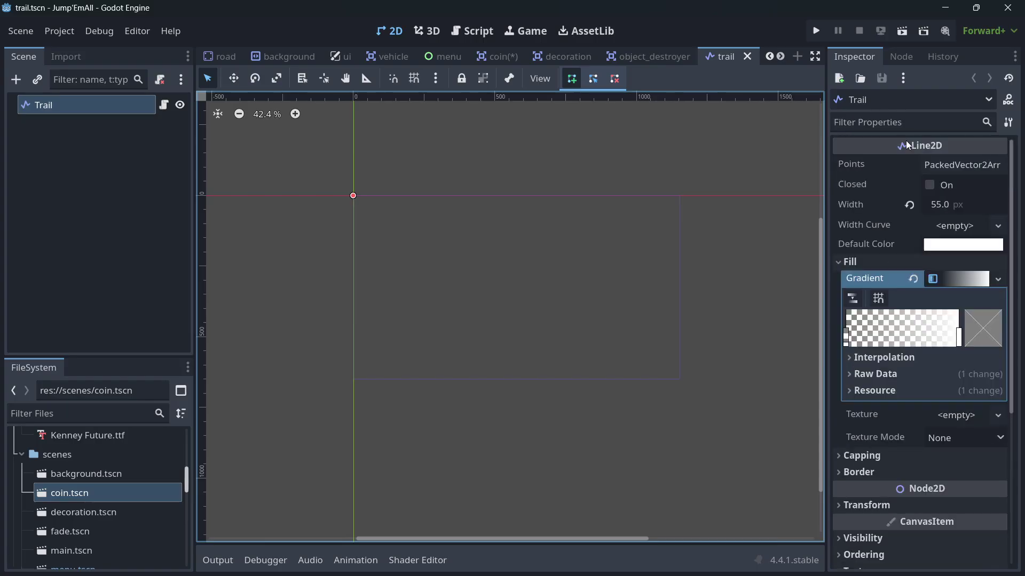
Open trail.gd, highlight its point-adding physics code on lines 7–11, and scroll FileSystem toward vehicle.tscn
click(162, 107)
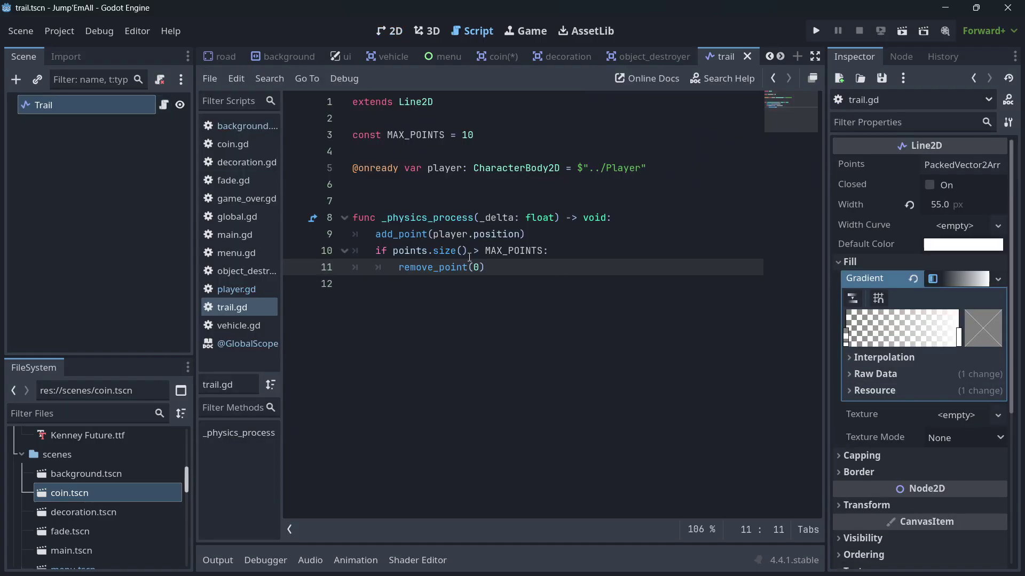
drag(499, 265, 354, 206)
click(548, 273)
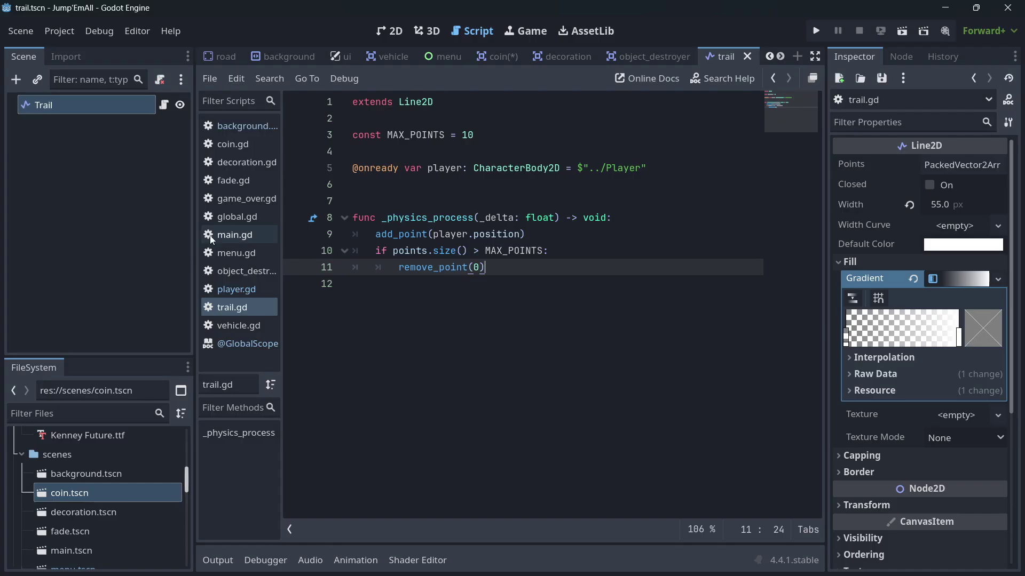
scroll(88, 521, down, 5)
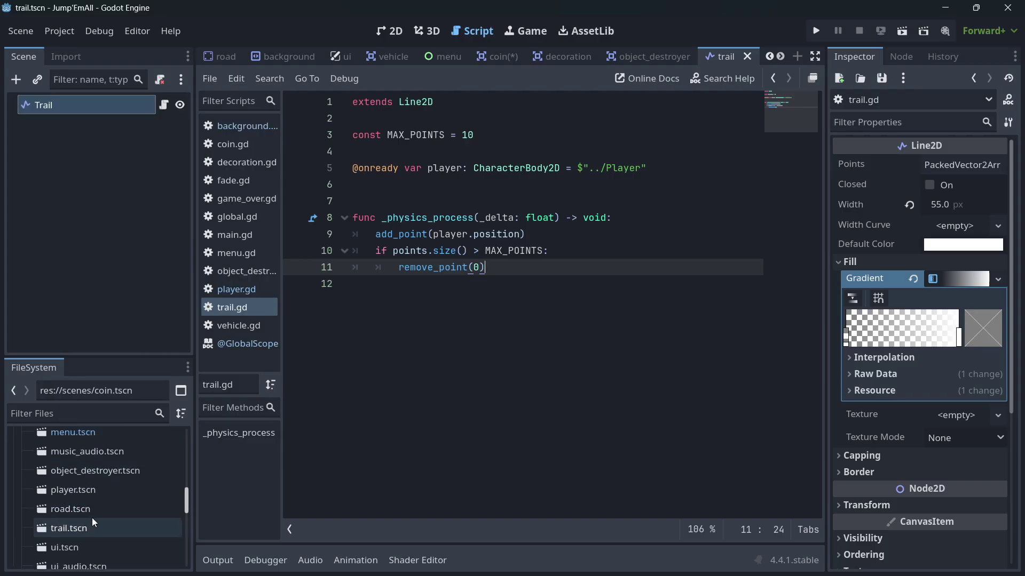
scroll(94, 521, down, 3)
Open the vehicle scene and switch from the script to the 2D scene view
double_click(89, 517)
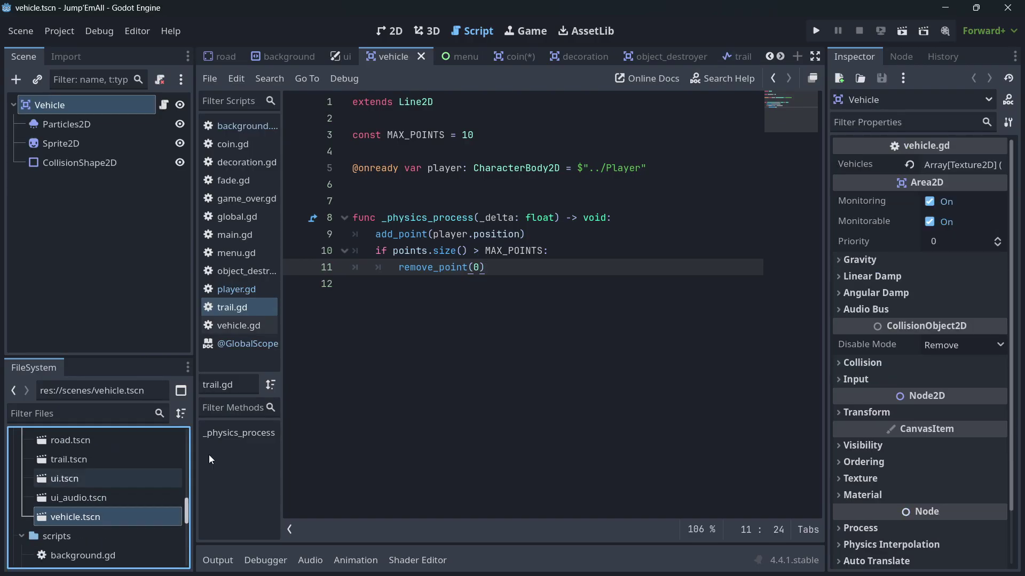
click(392, 32)
scroll(415, 283, down, 1)
Select the car's exhaust Particles2D node and review its Inspector properties
click(415, 283)
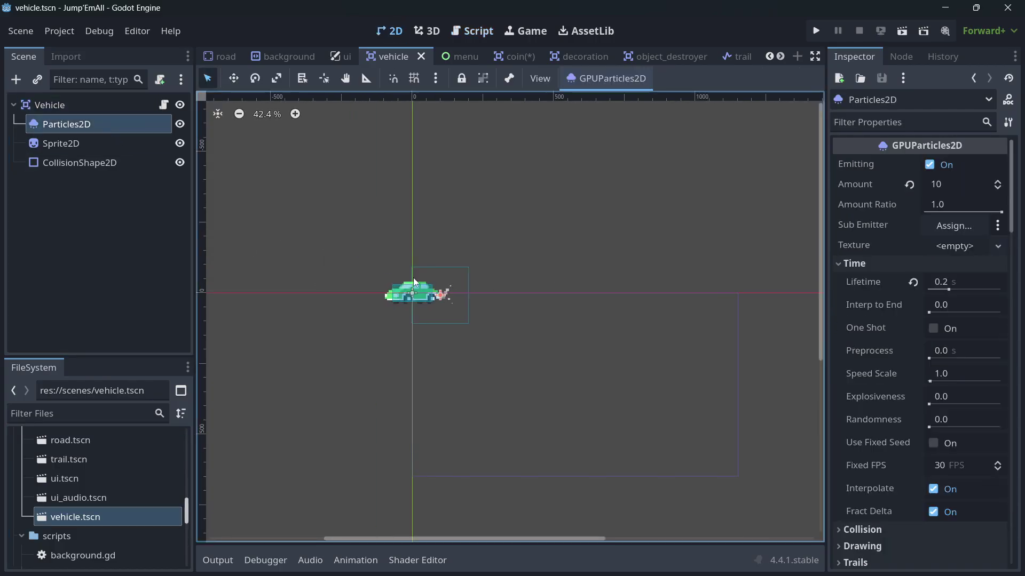
scroll(878, 323, down, 20)
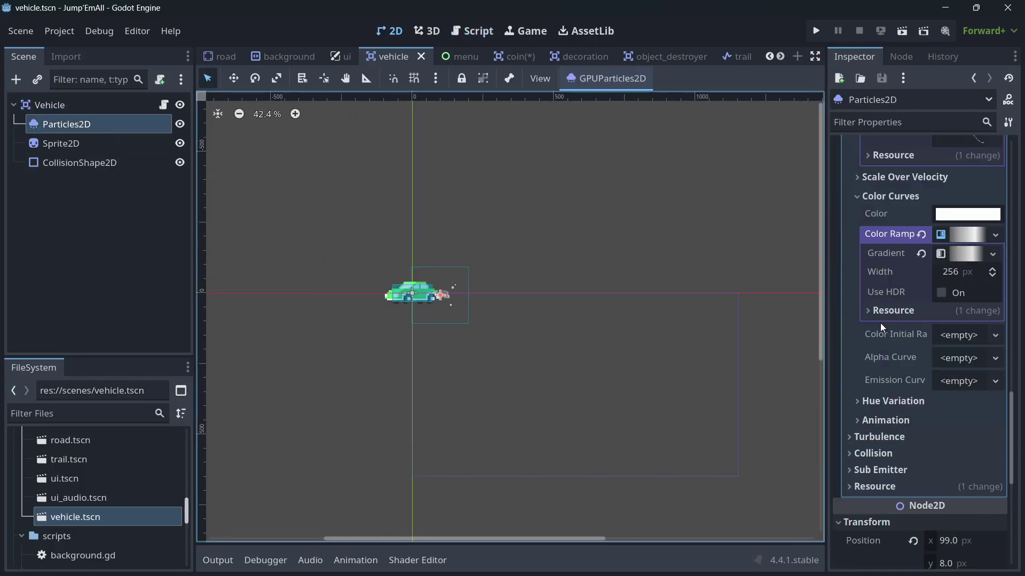
scroll(877, 315, up, 10)
scroll(454, 295, up, 6)
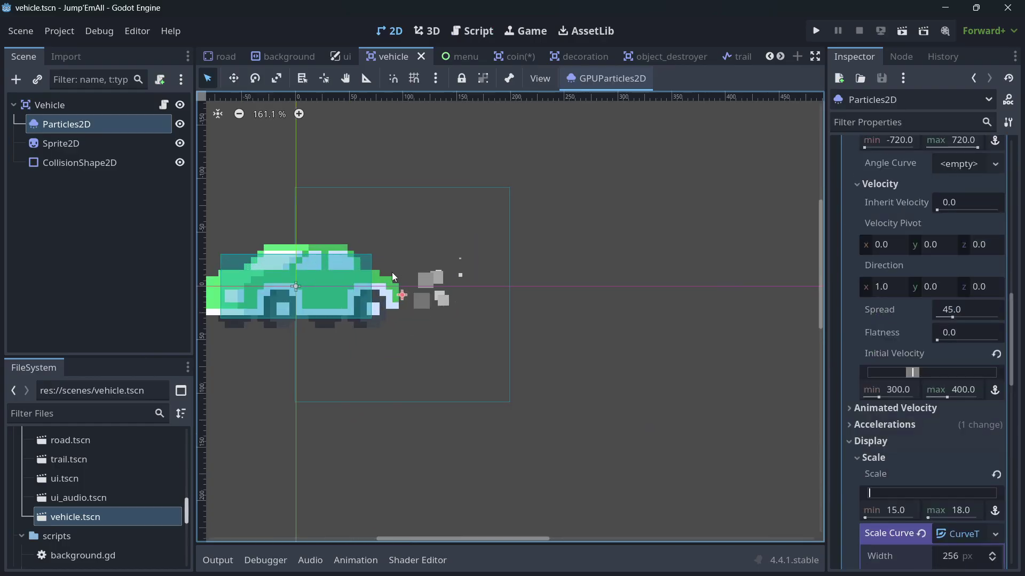
scroll(405, 303, down, 3)
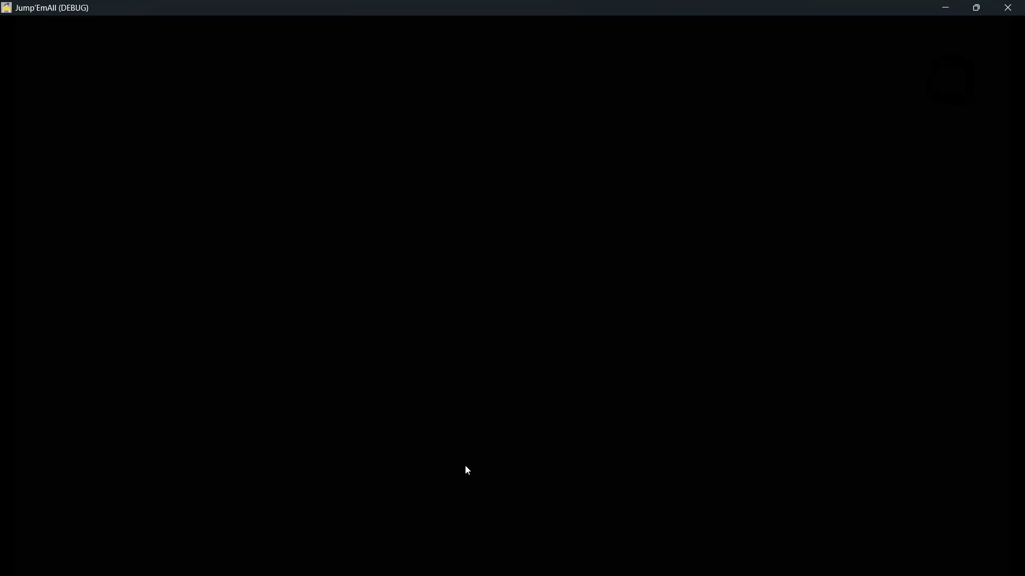
Jump over the tractor, dash right with a trail, then jump the car and slam down
key(space)
key(d)
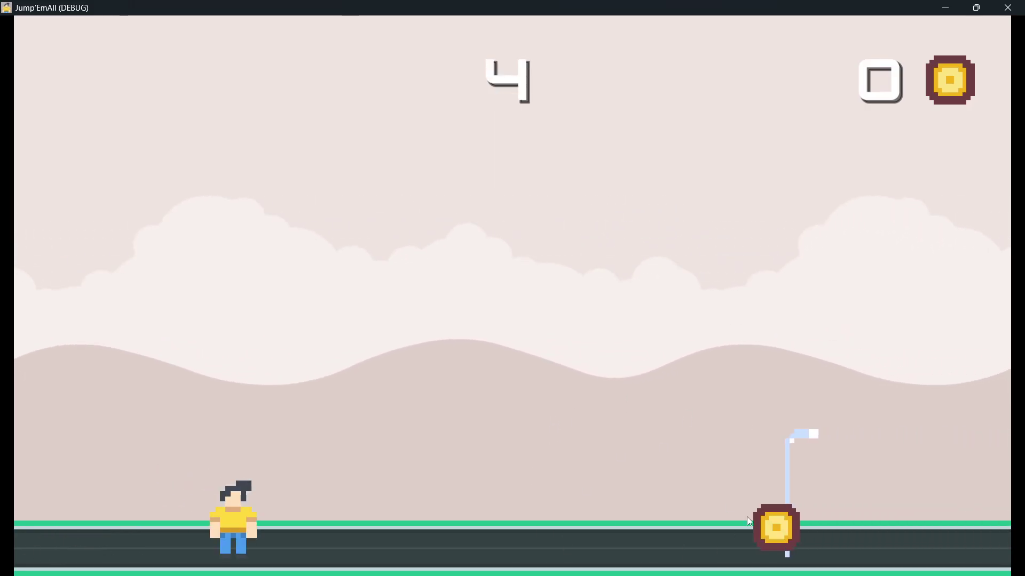
key(d)
key(a)
key(space)
key(d)
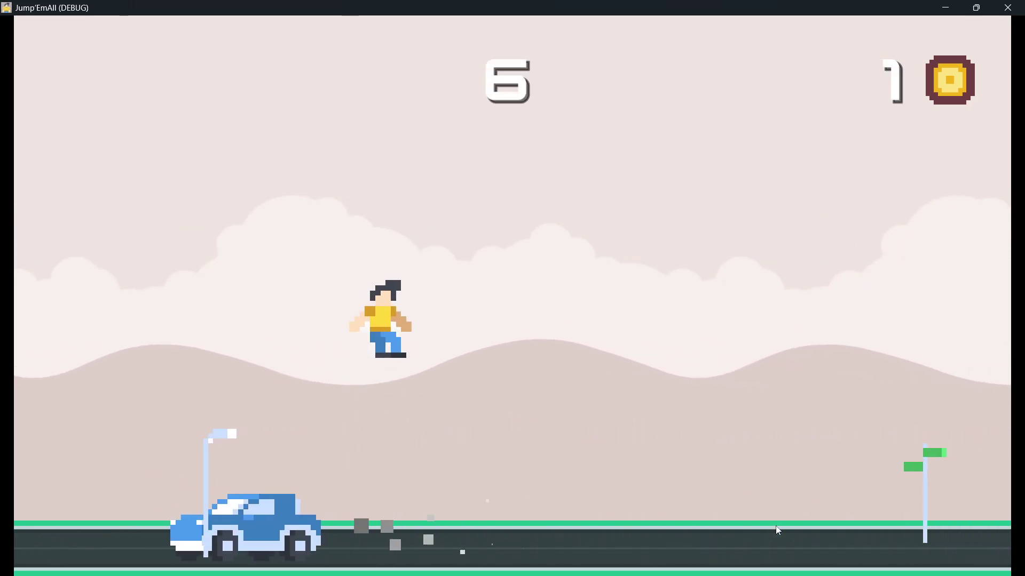
key(s)
Repeat car jumps, speed-trail dashes and road slams to test the effects
click(529, 492)
click(534, 421)
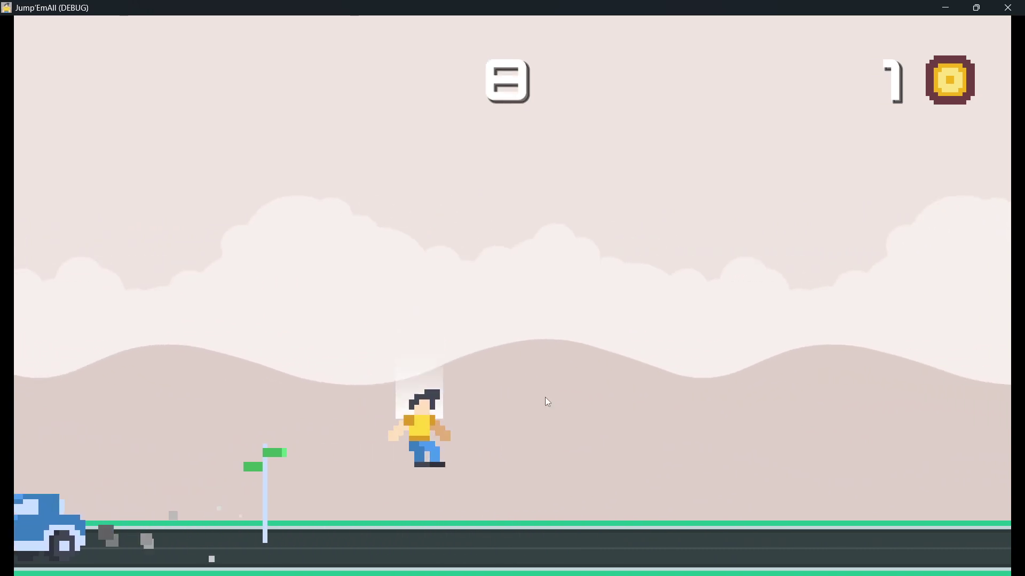
click(660, 449)
click(660, 452)
click(666, 455)
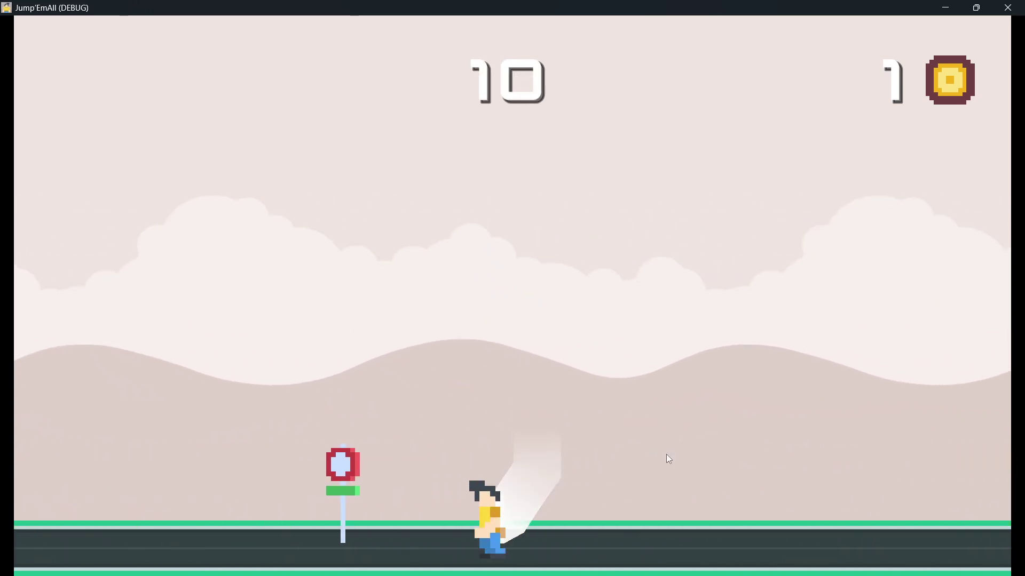
click(666, 455)
key(s)
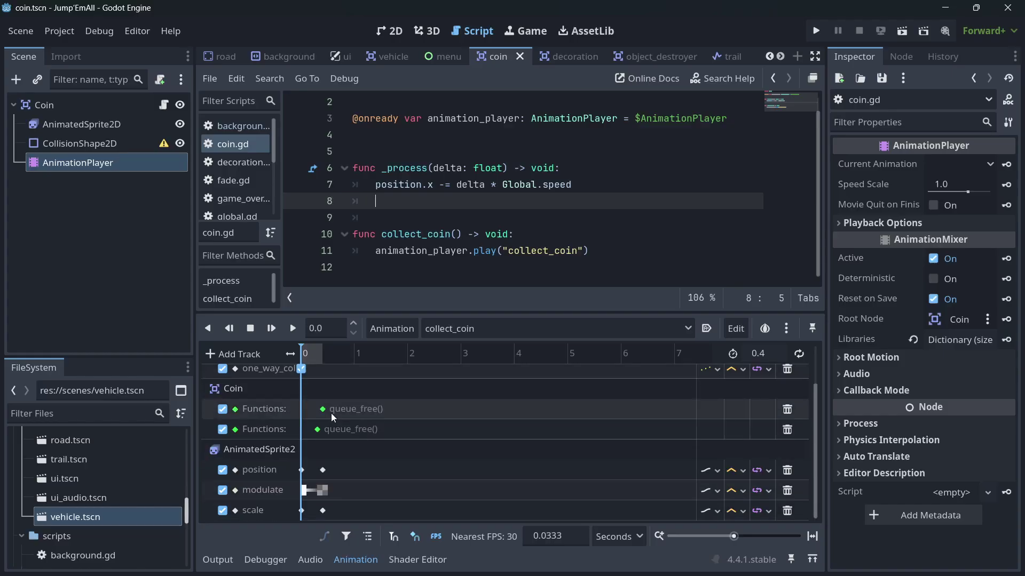
Show the coin scene in 2D and scrub the collect_coin animation to 0.33 seconds
scroll(331, 413, up, 2)
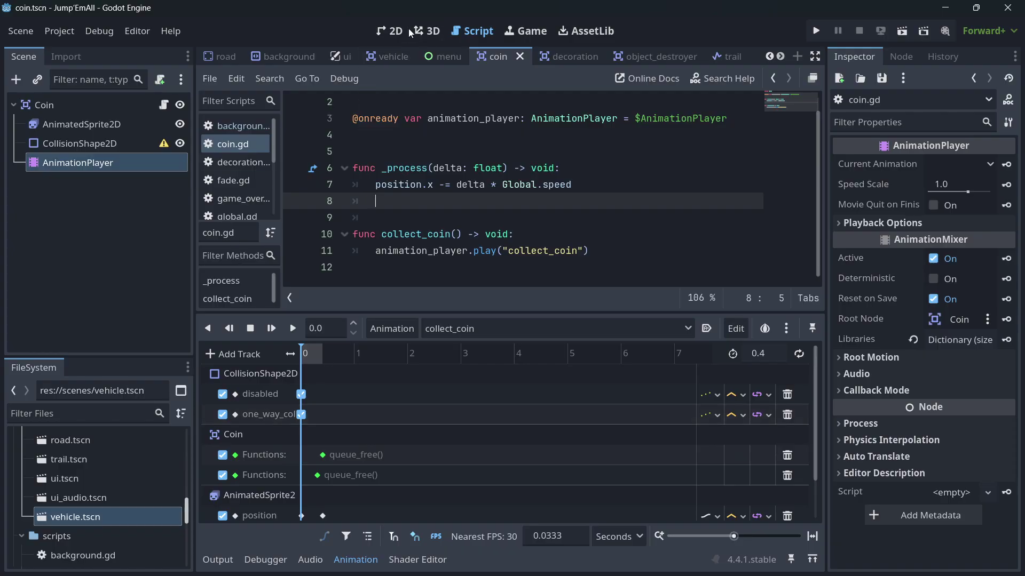
click(392, 31)
click(320, 354)
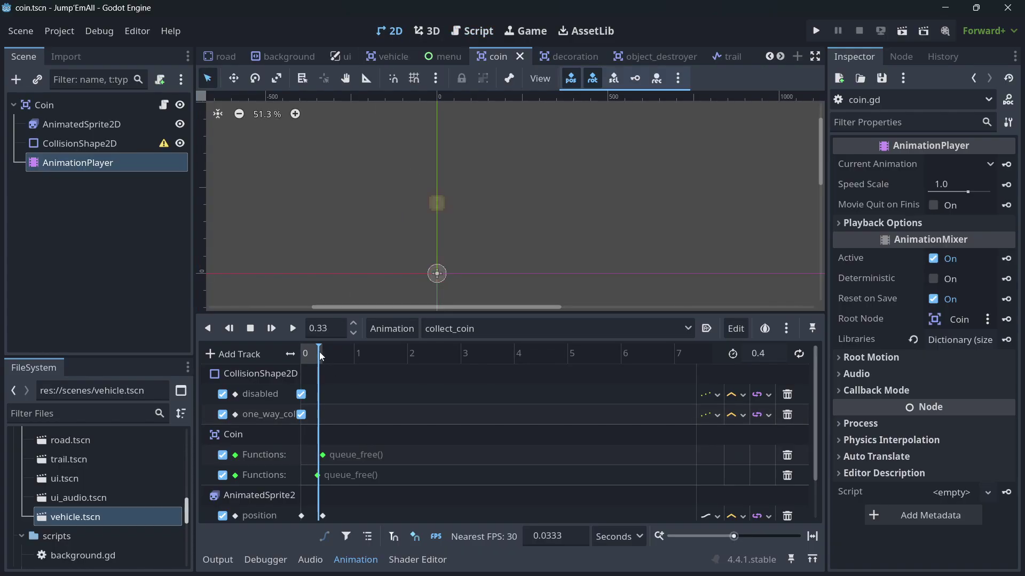
scroll(320, 454, down, 2)
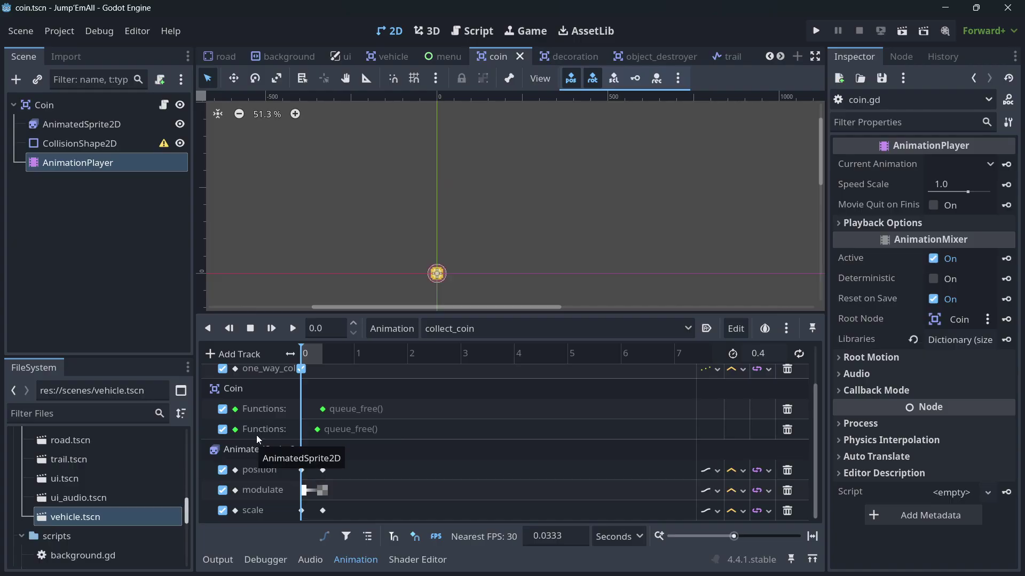
Select the Coin root node and scroll through the animation track list
click(69, 106)
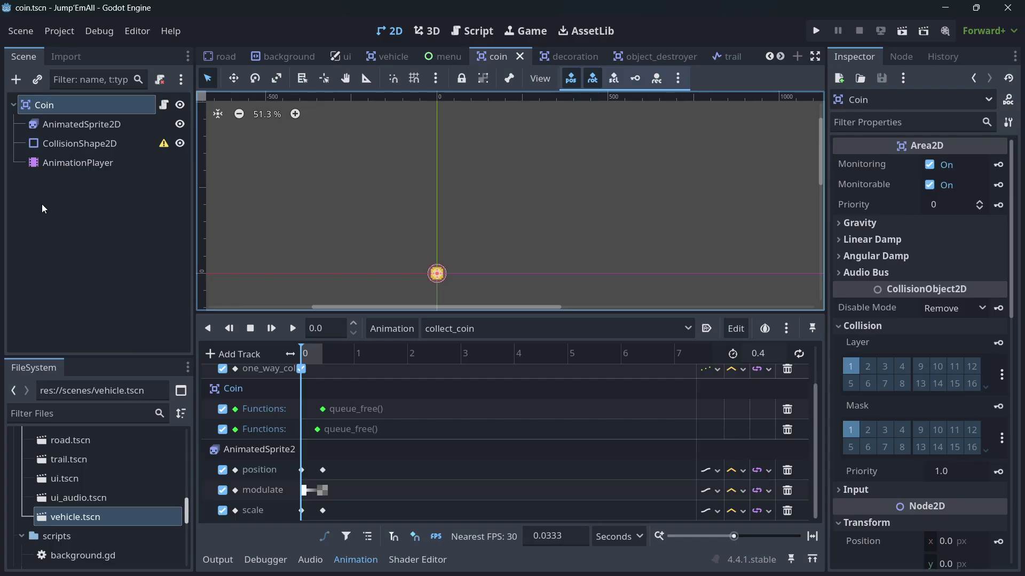
scroll(433, 418, up, 2)
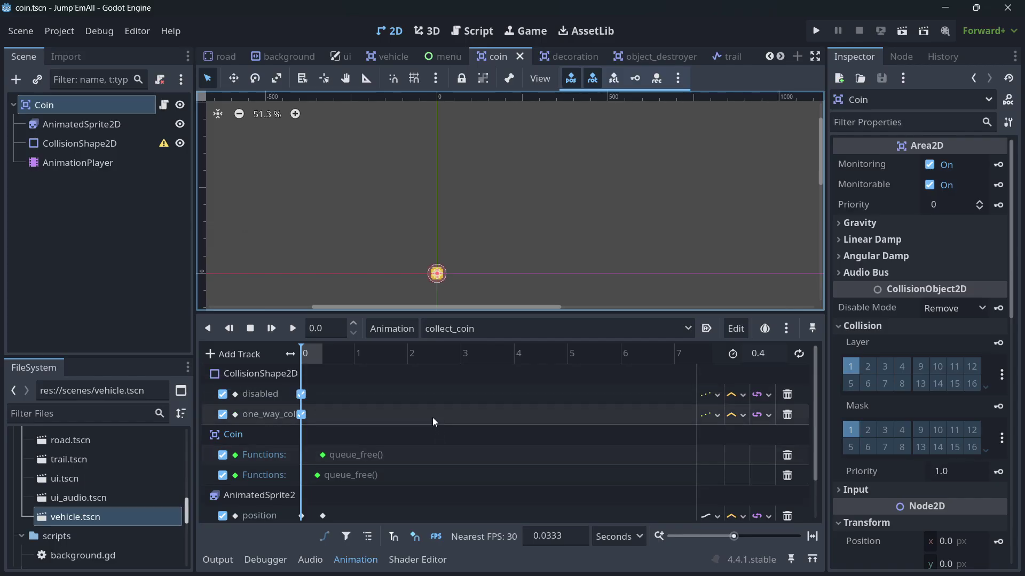
scroll(427, 414, down, 2)
scroll(427, 414, up, 2)
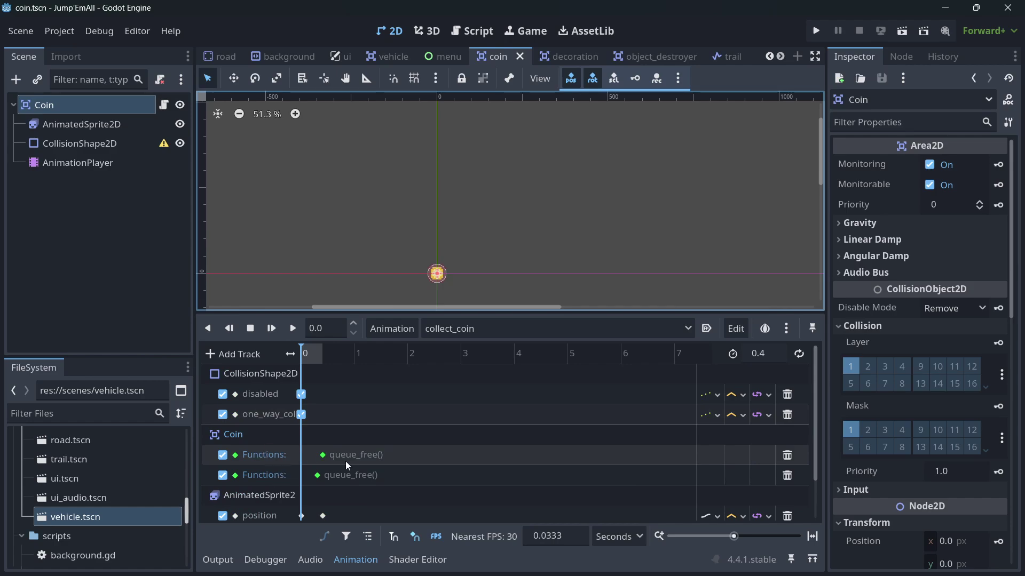
scroll(347, 465, down, 2)
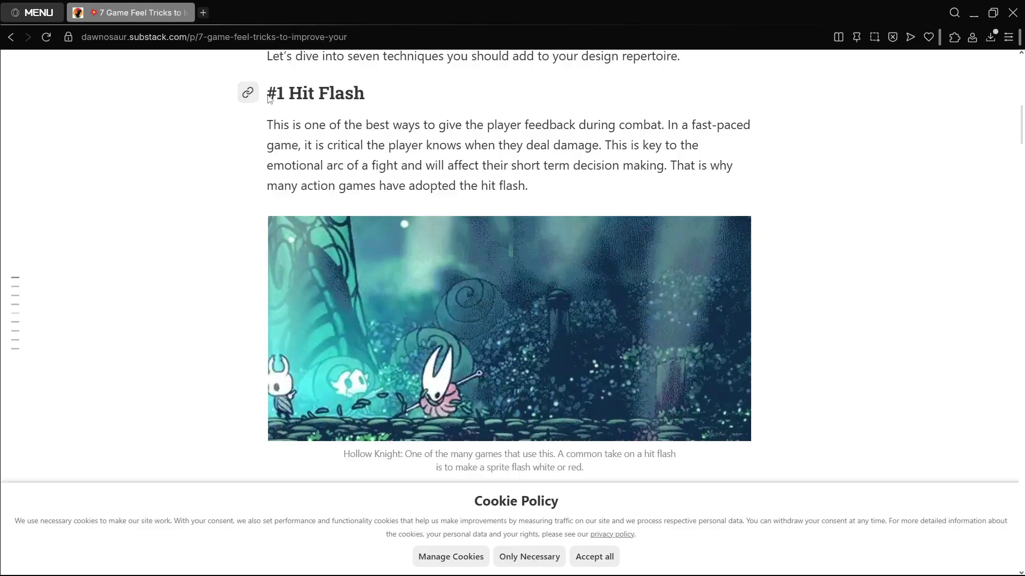
Highlight the #1 Hit Flash heading, then read down toward #2 Time Freeze
drag(262, 94, 369, 92)
click(373, 91)
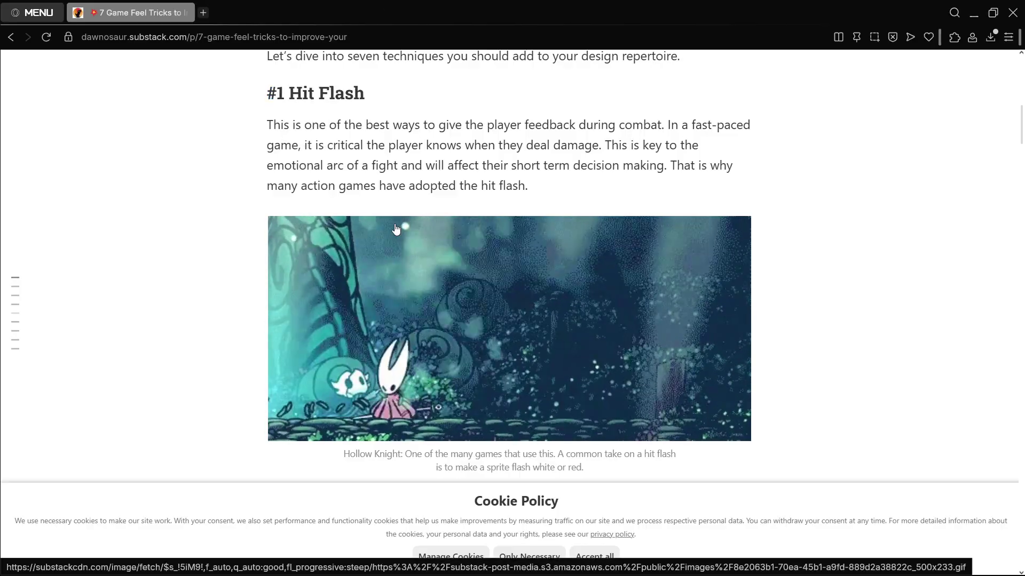
scroll(395, 228, down, 5)
scroll(395, 228, down, 5)
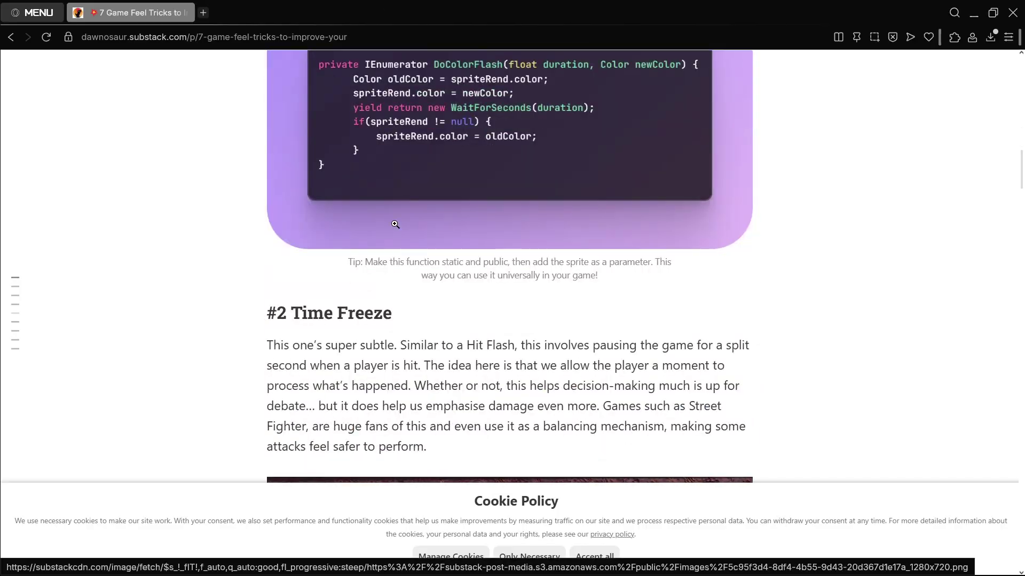
scroll(395, 224, down, 2)
Highlight the Time Freeze heading and read on past Camera Movement to visual effects
drag(392, 181, 278, 179)
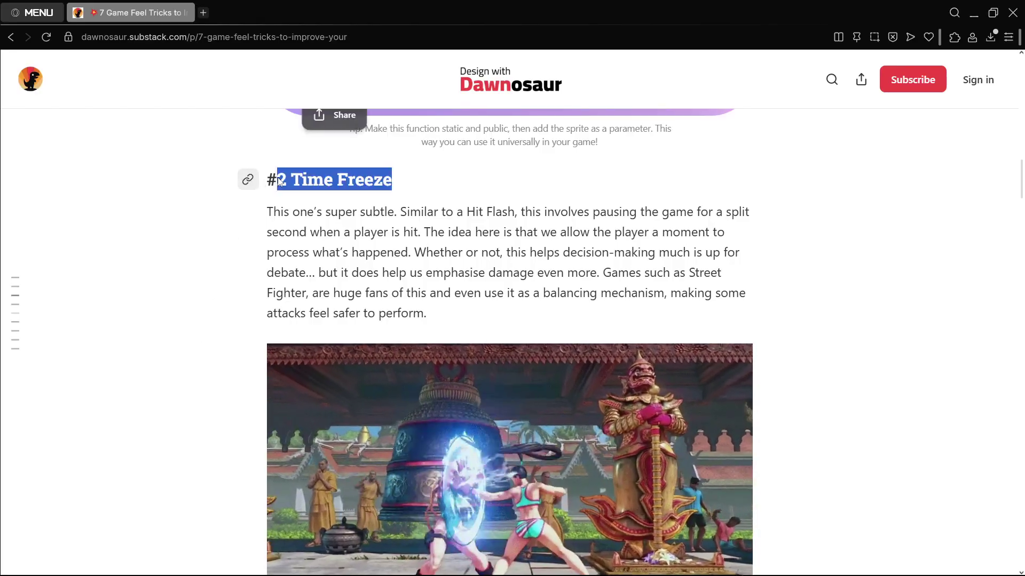
click(277, 177)
scroll(277, 181, down, 1)
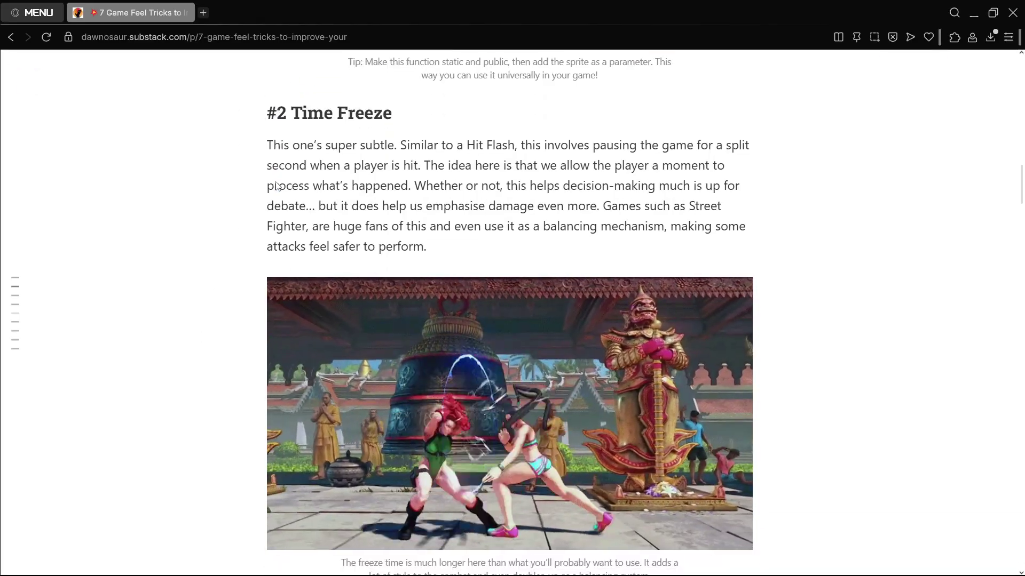
scroll(277, 186, down, 10)
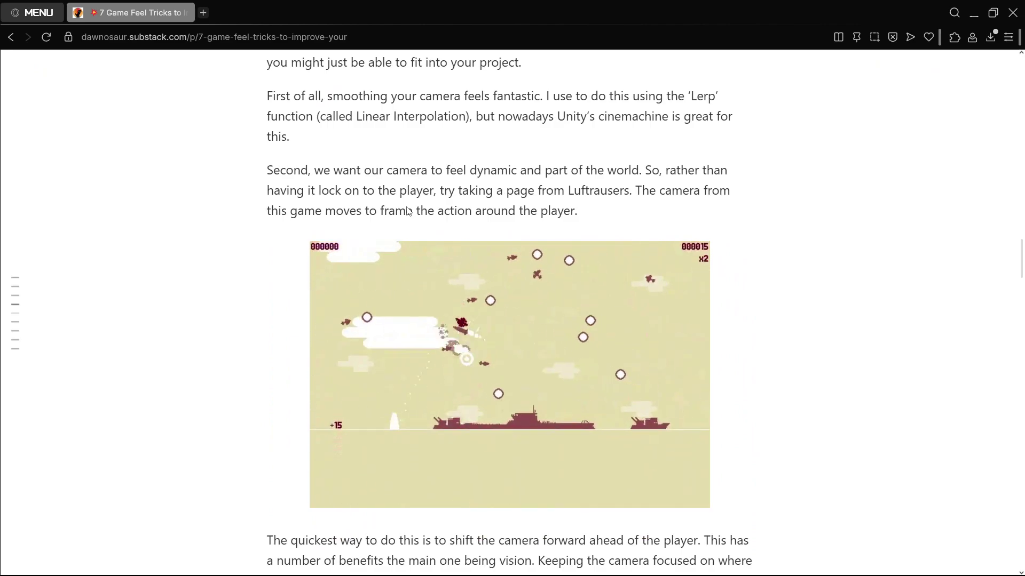
scroll(420, 235, down, 10)
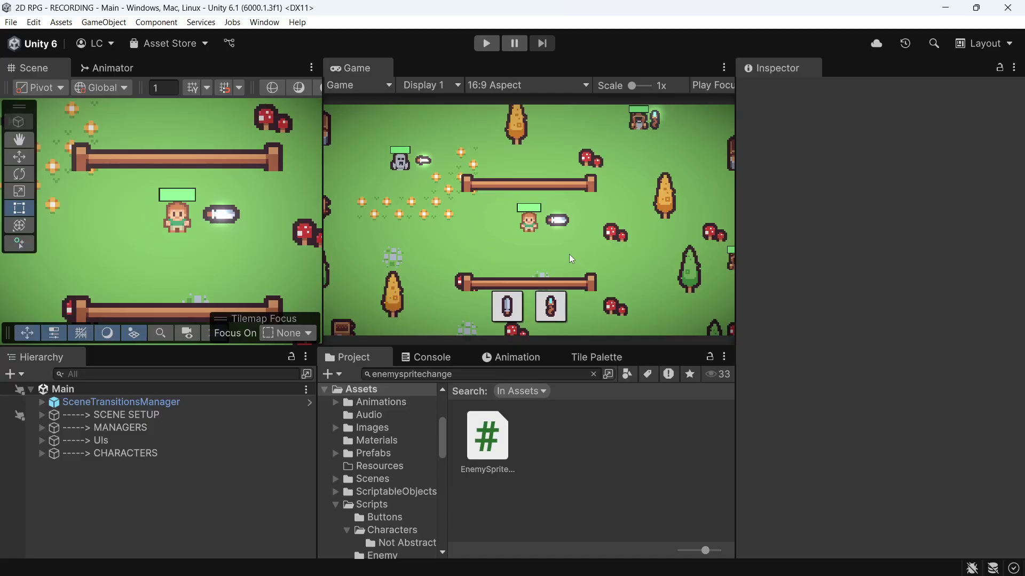
Start the 2D RPG in Play mode, stop it, and start it again
click(487, 44)
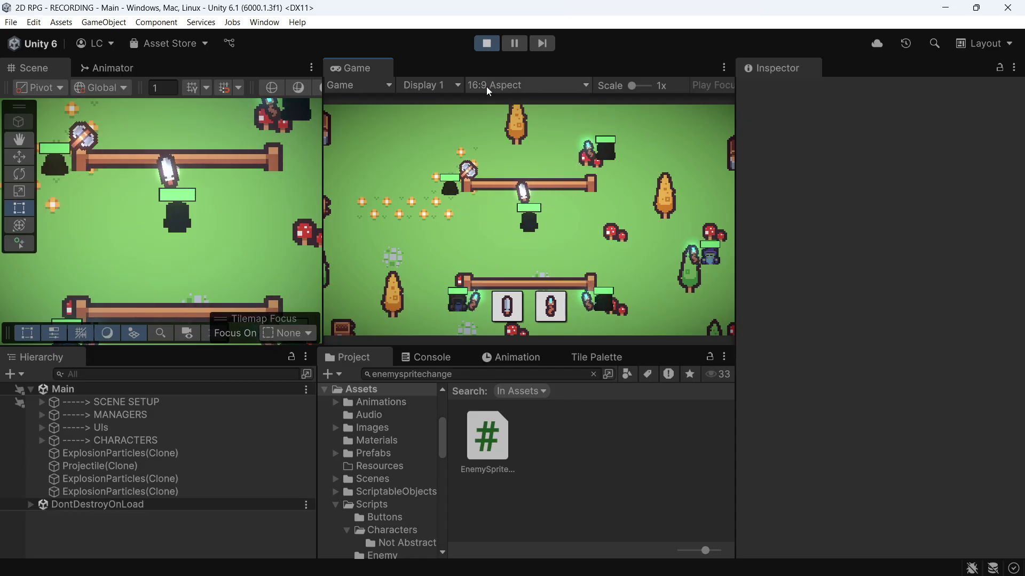
click(486, 44)
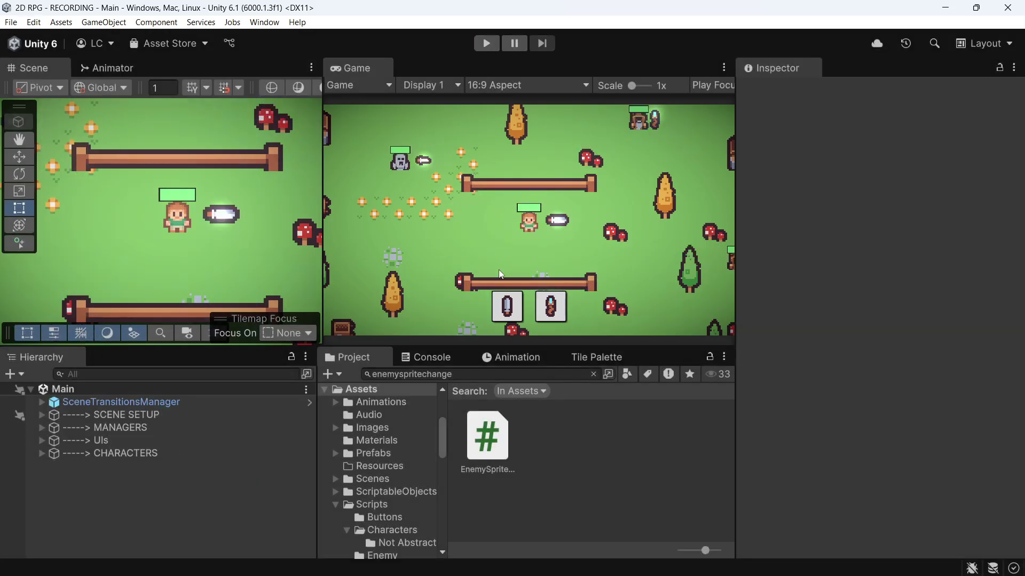
click(485, 43)
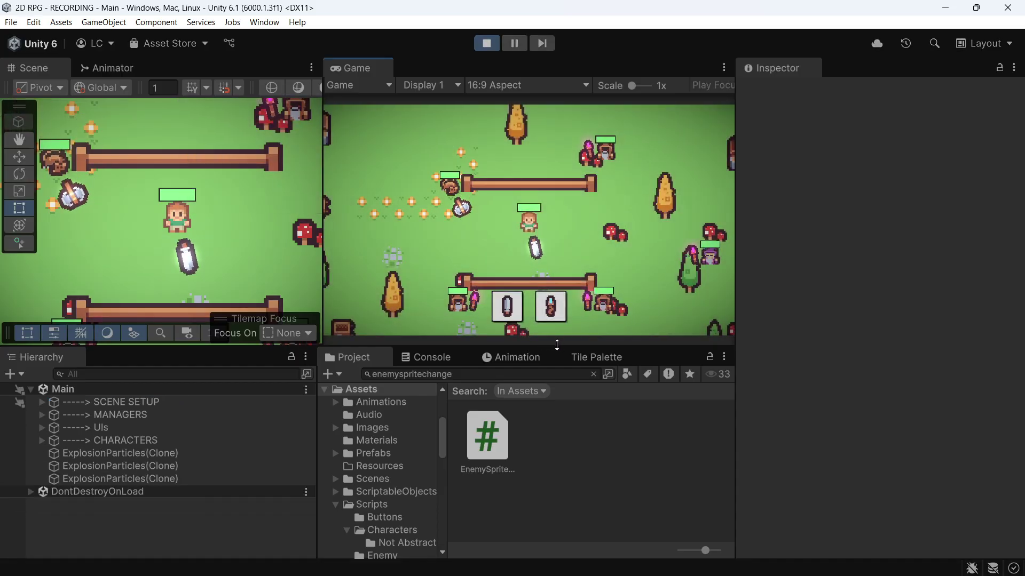
Make the views taller and maximize the Game view to fill the editor
drag(559, 344, 559, 426)
right_click(357, 67)
click(397, 104)
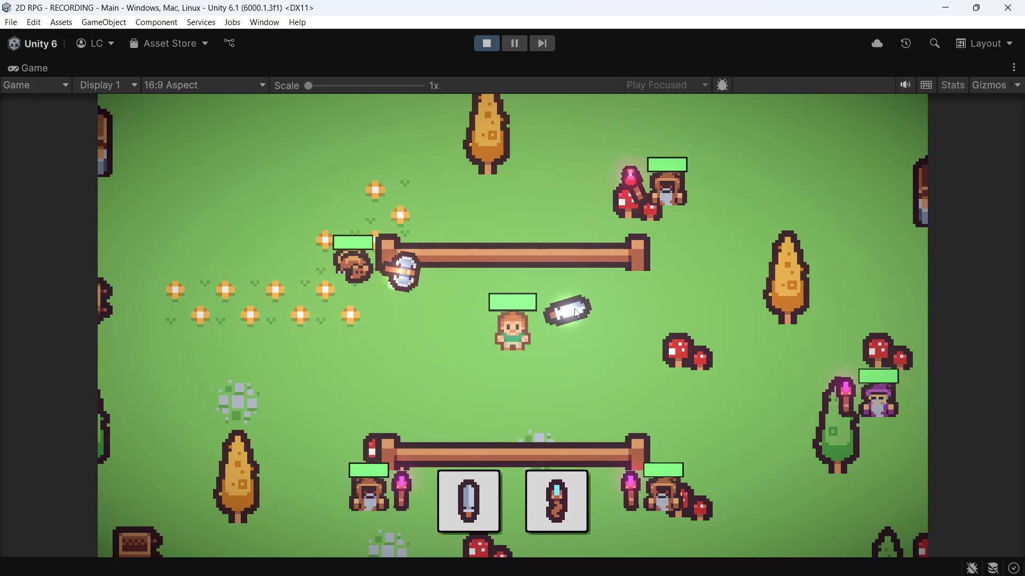
Walk the hero around the field with WASD, heading down toward the water
key(a)
key(s)
key(s)
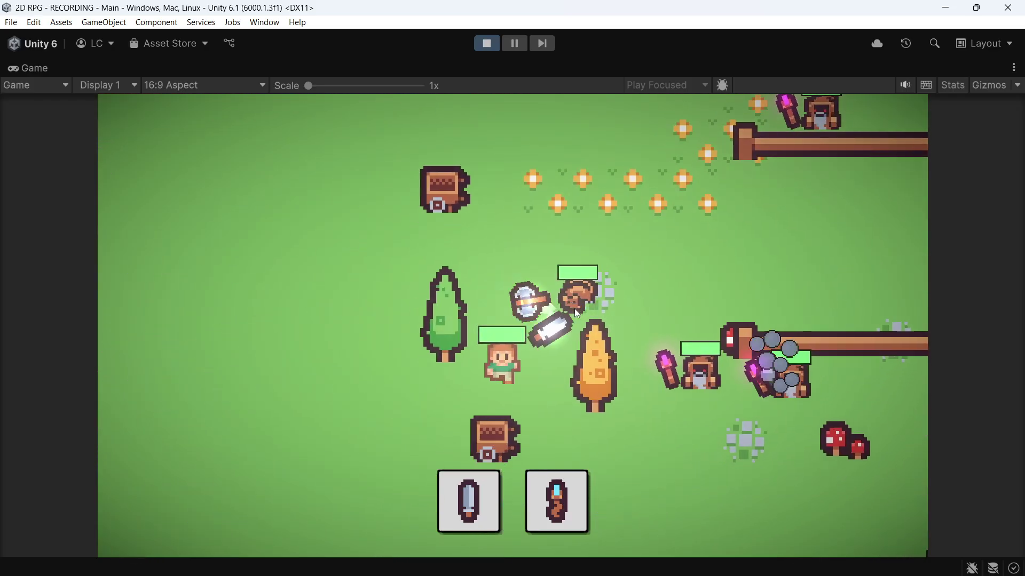
key(s)
key(d)
key(a)
key(d)
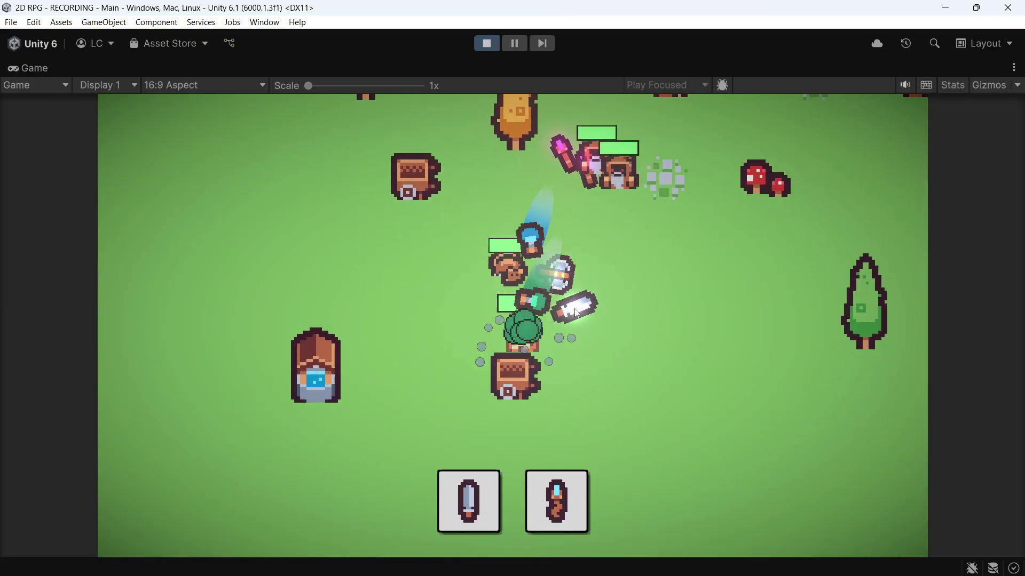
key(s)
key(a)
key(d)
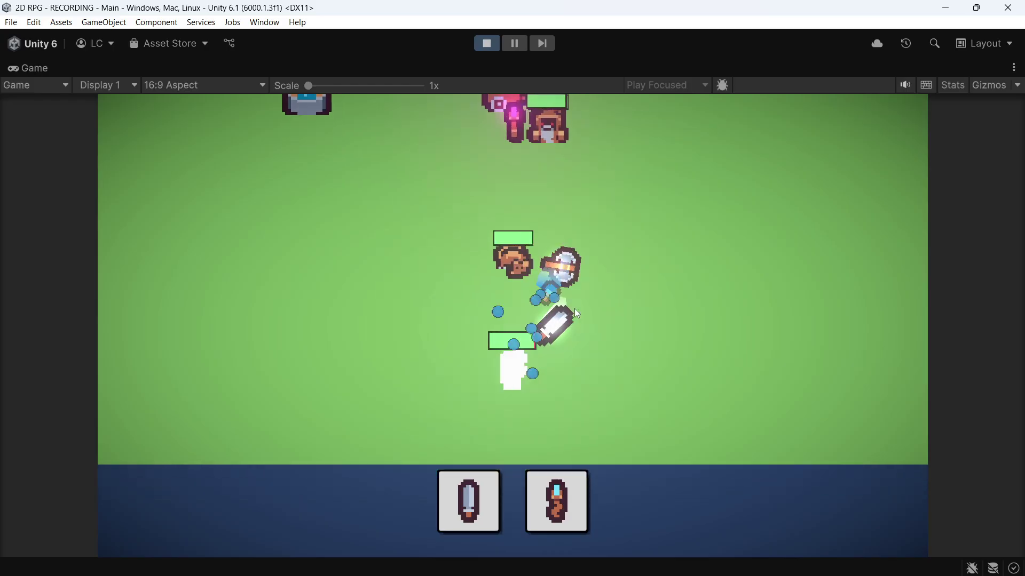
key(d)
key(w)
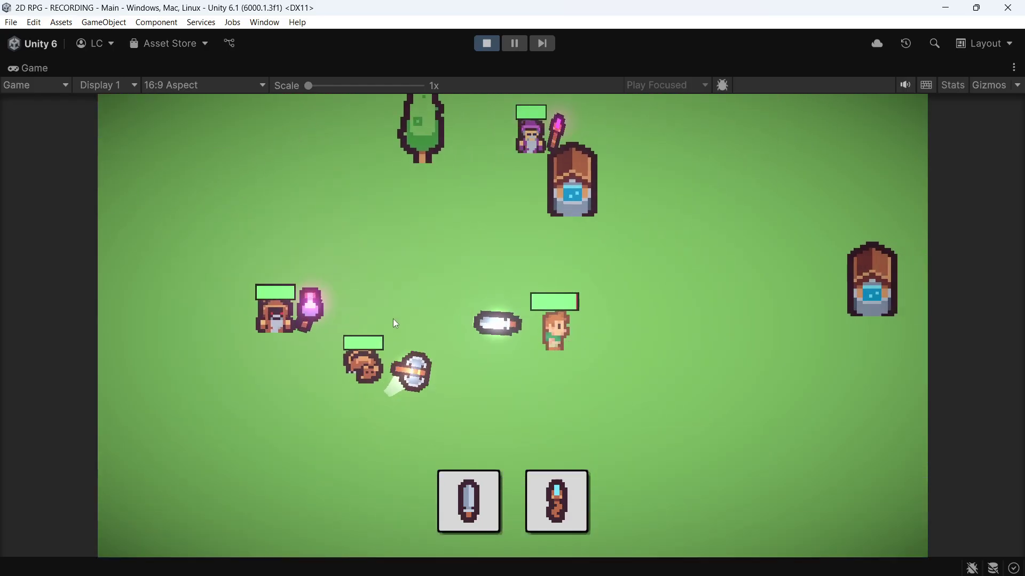
key(s)
key(a)
key(w)
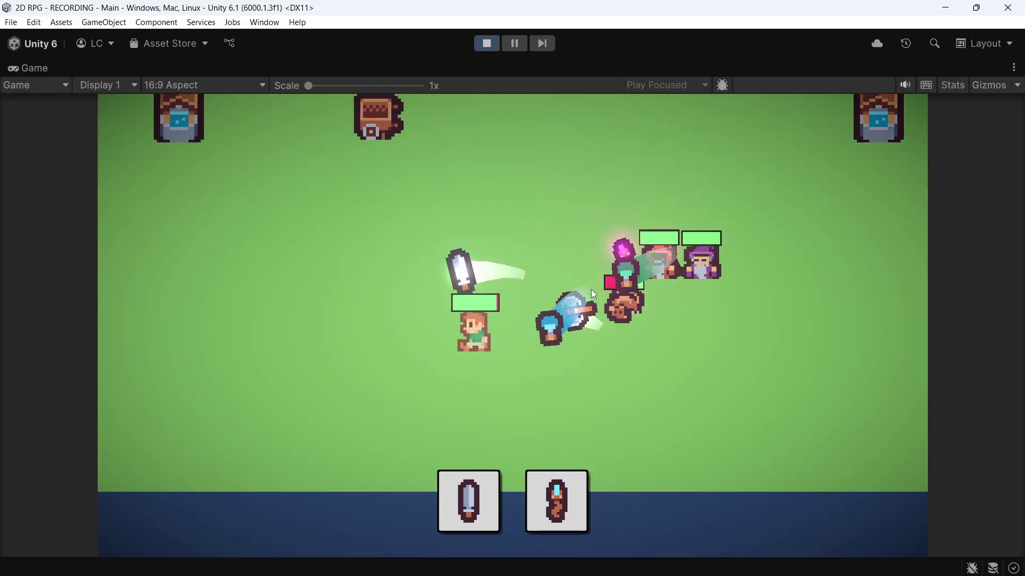
key(s)
key(w)
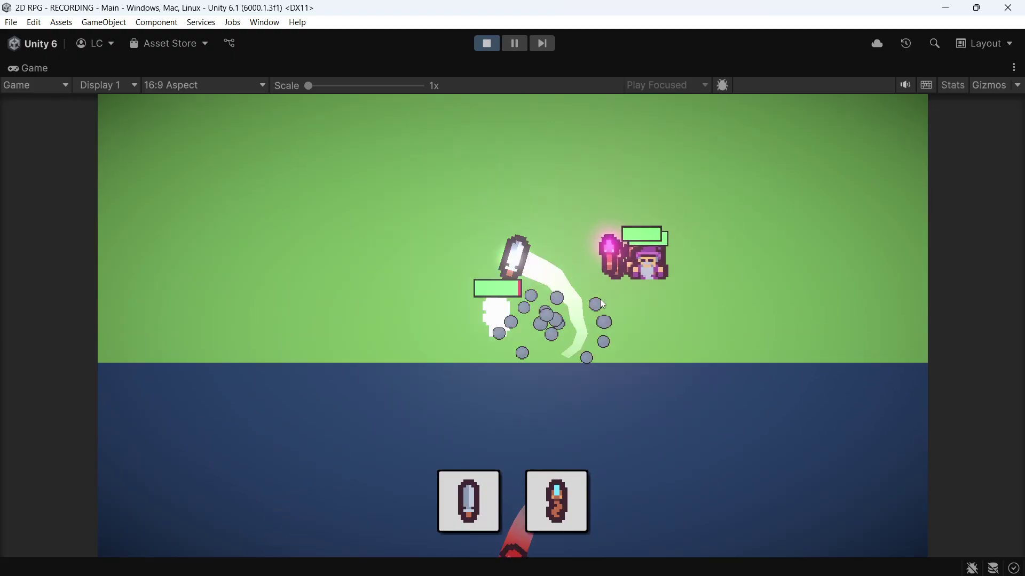
Run up toward the wizard enemy after being hit and move away from the water
key(w)
key(d)
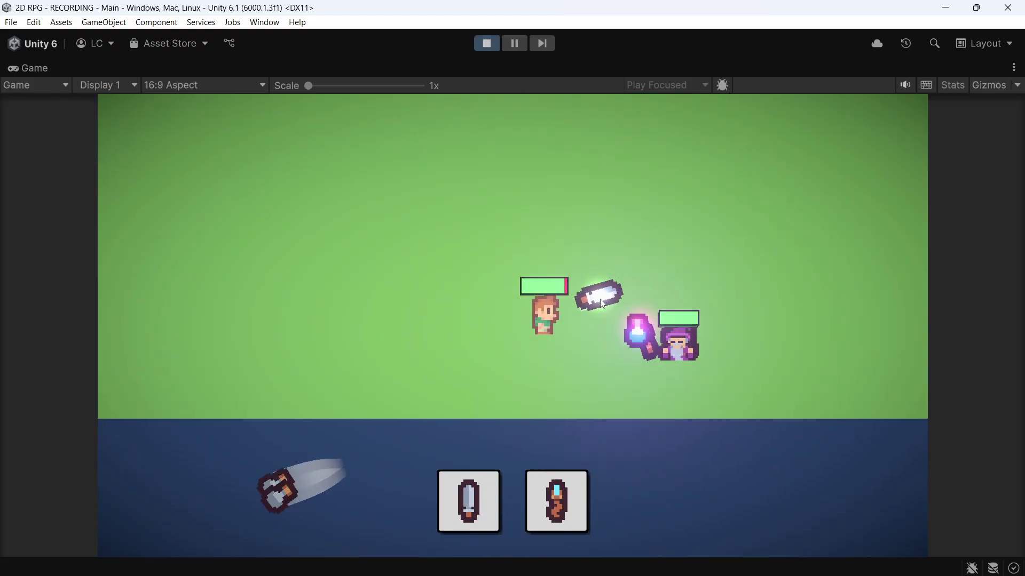
key(s)
key(d)
key(w)
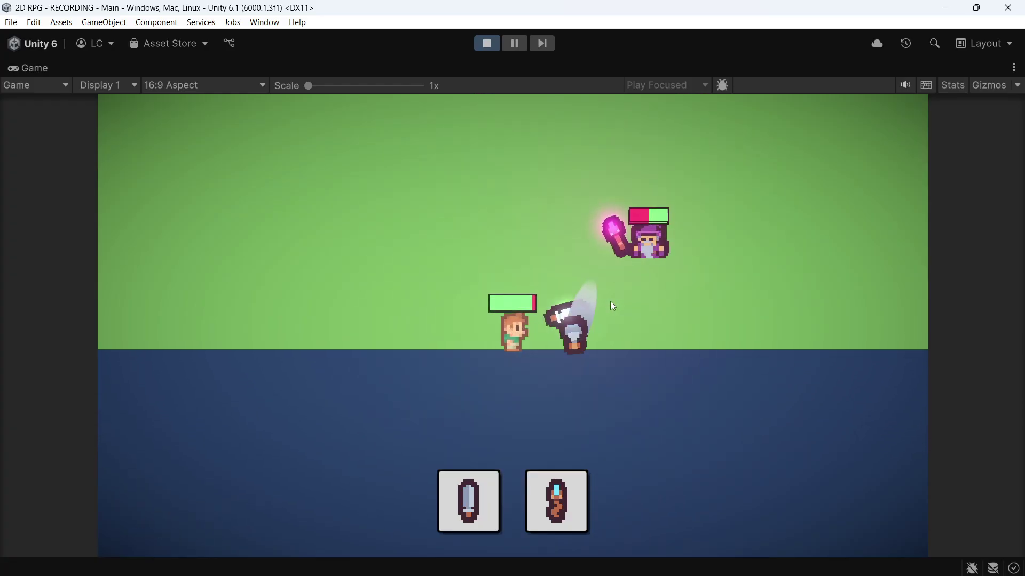
key(w)
key(s)
key(w)
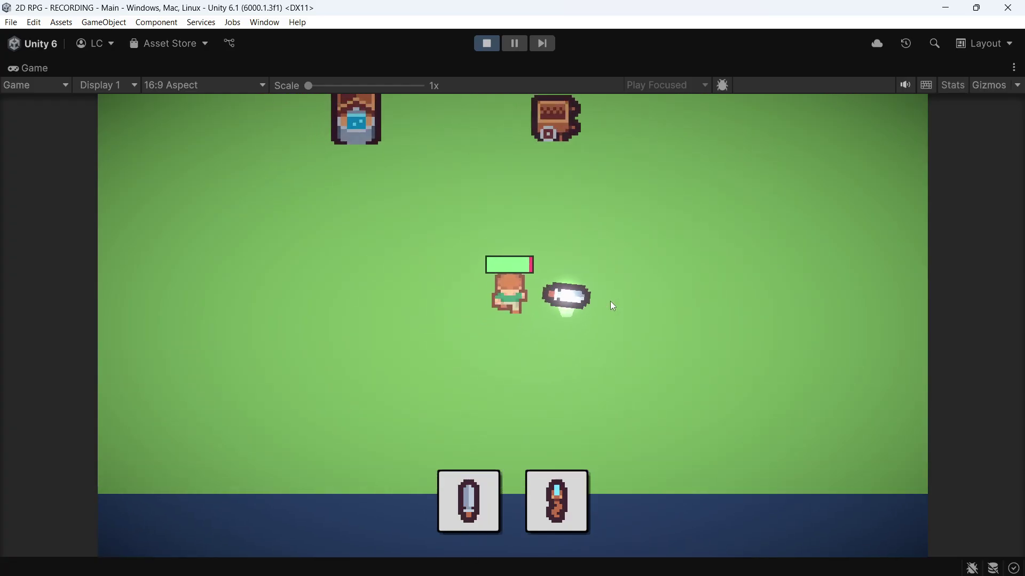
key(w)
key(d)
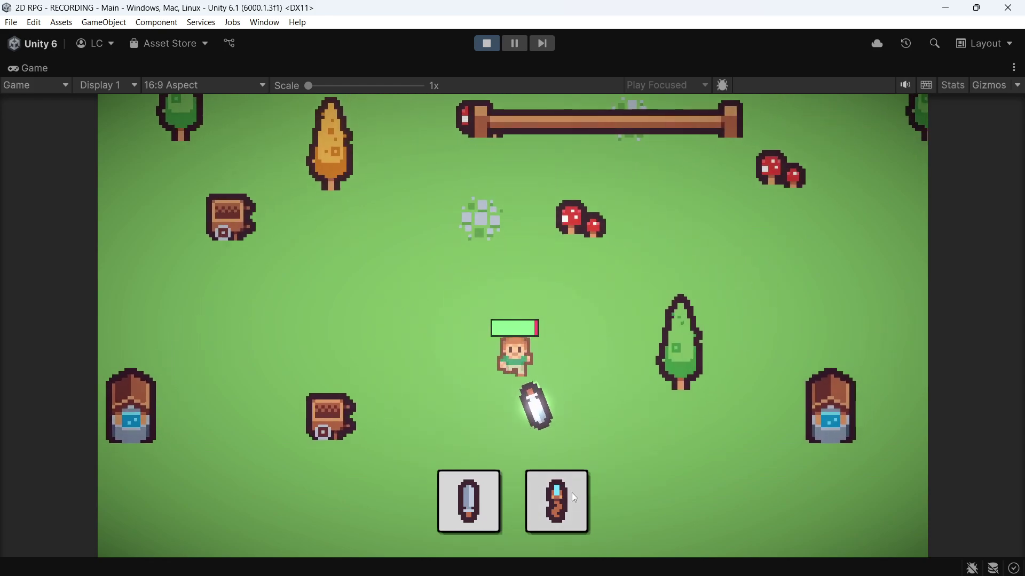
Switch to the staff and fire projectiles at enemies to the left and right
click(572, 493)
key(d)
key(w)
key(a)
click(610, 260)
click(404, 254)
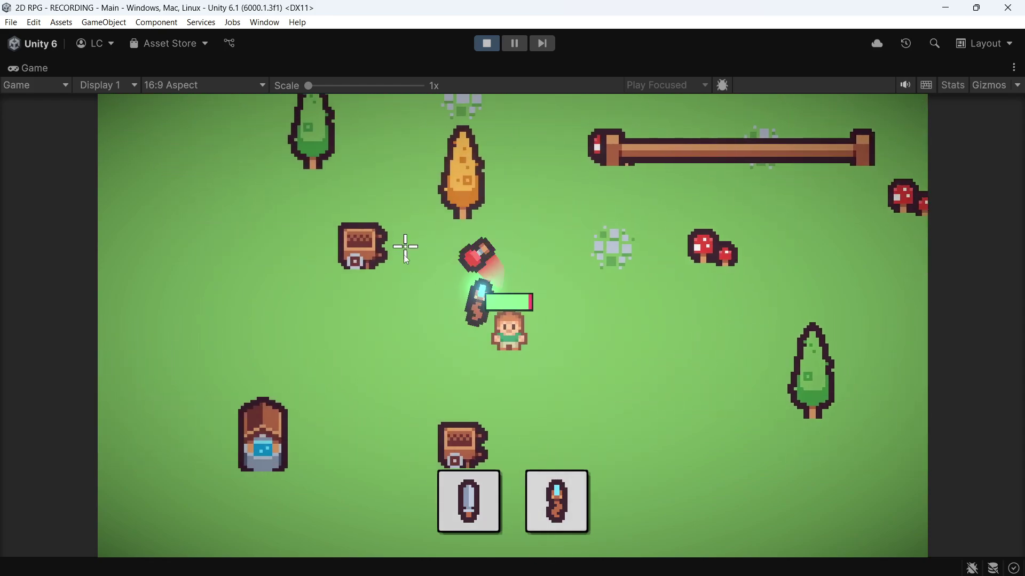
key(d)
click(730, 246)
key(w)
click(784, 257)
click(795, 264)
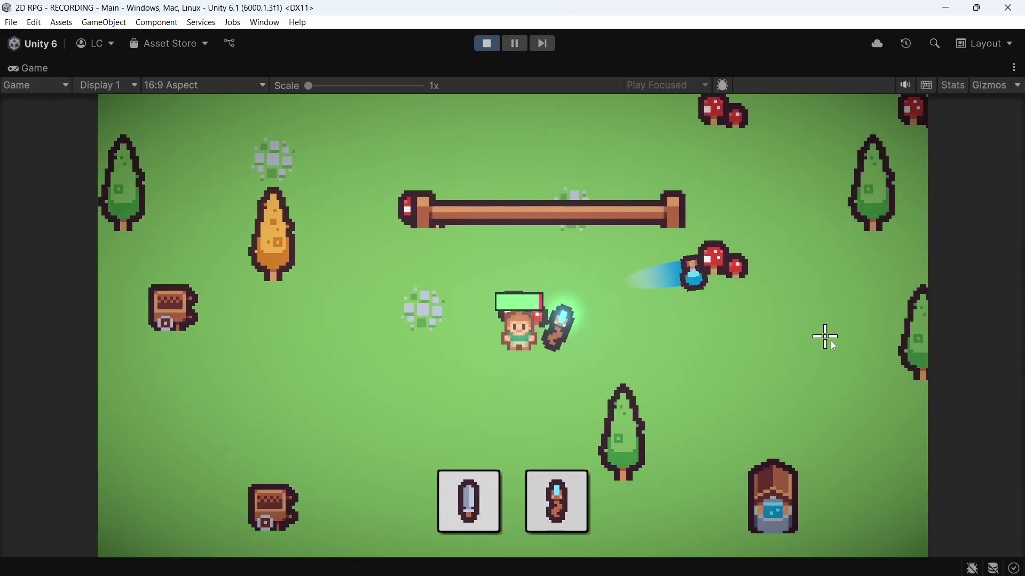
click(830, 340)
Throw potions at targets while running around the field
click(376, 176)
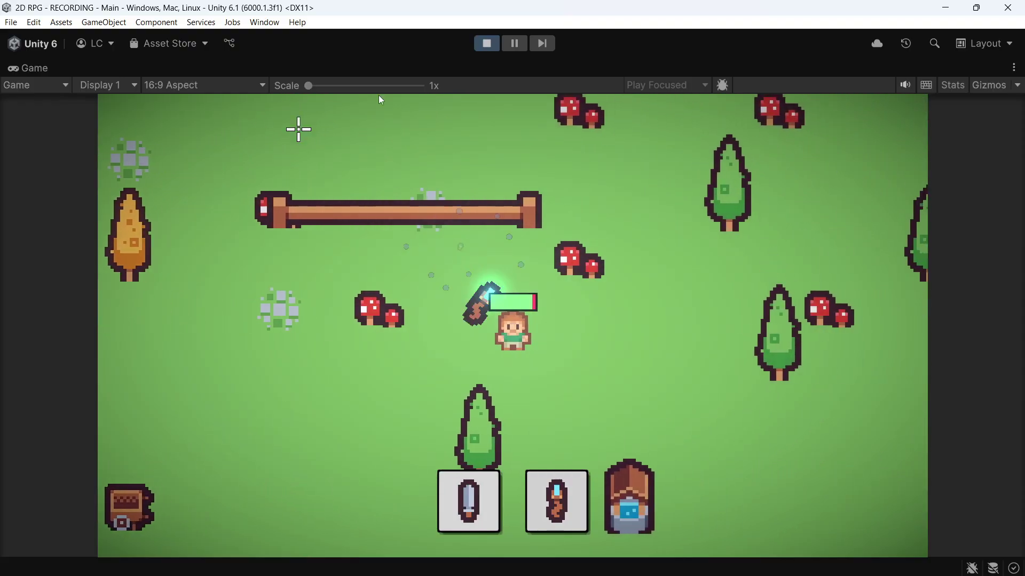
click(256, 315)
click(368, 267)
key(a)
click(320, 230)
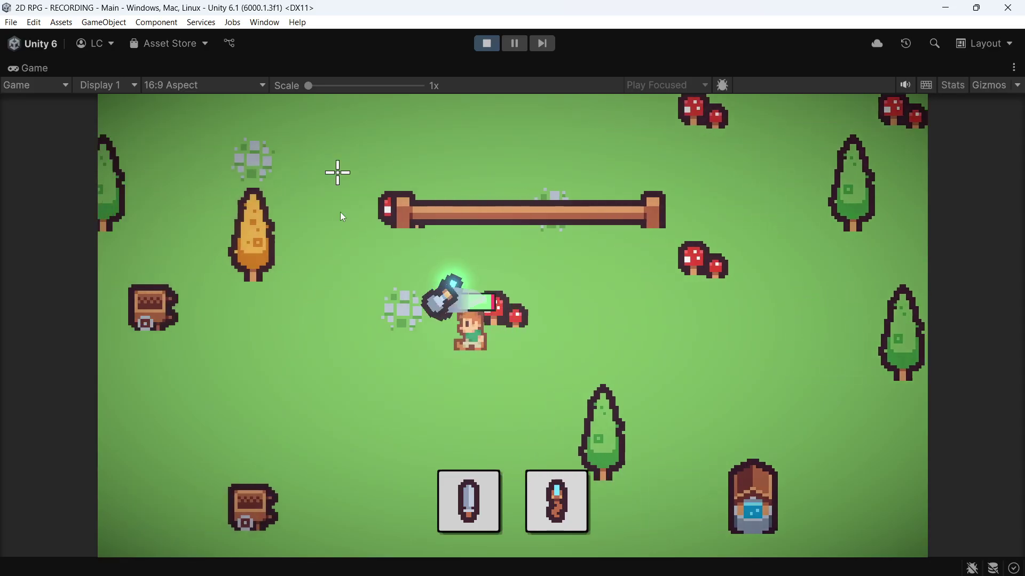
key(w)
click(525, 171)
click(587, 224)
key(a)
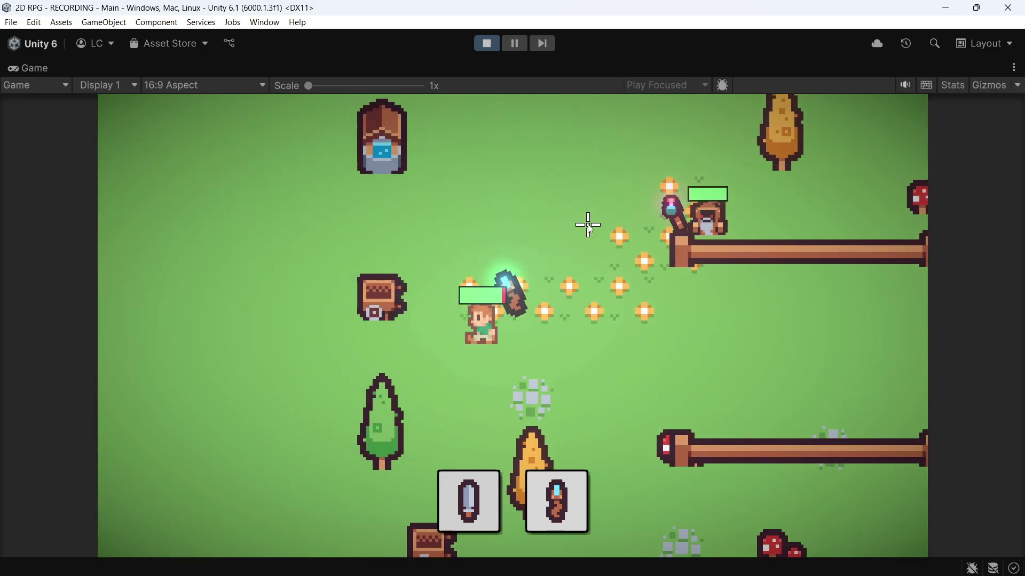
key(d)
key(w)
click(694, 267)
key(s)
click(677, 235)
Keep throwing green and blue potions at the enemy and the chest enemy at the crosshair
key(a)
click(699, 165)
key(d)
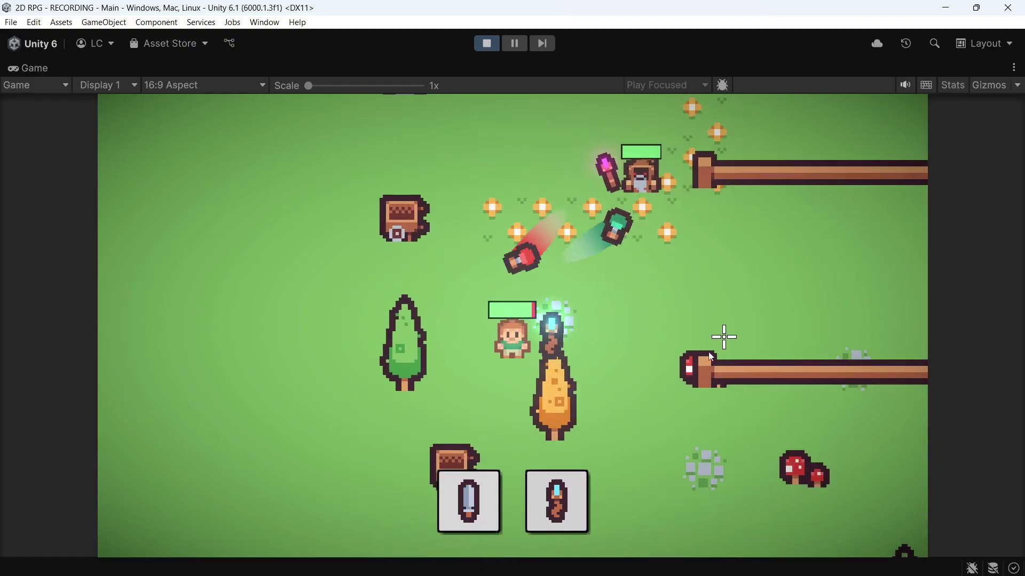
key(s)
click(534, 296)
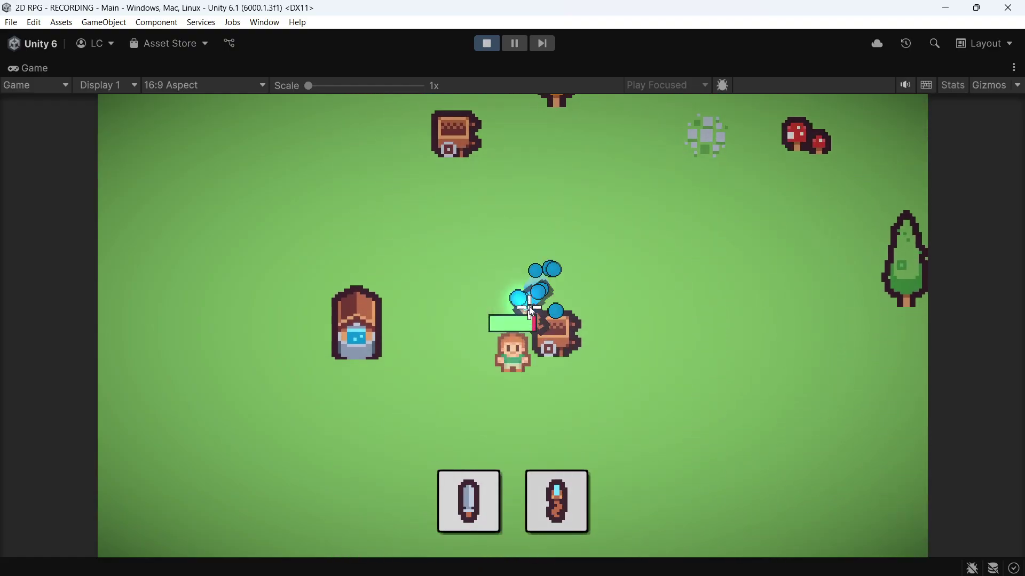
key(s)
click(553, 181)
key(d)
click(523, 150)
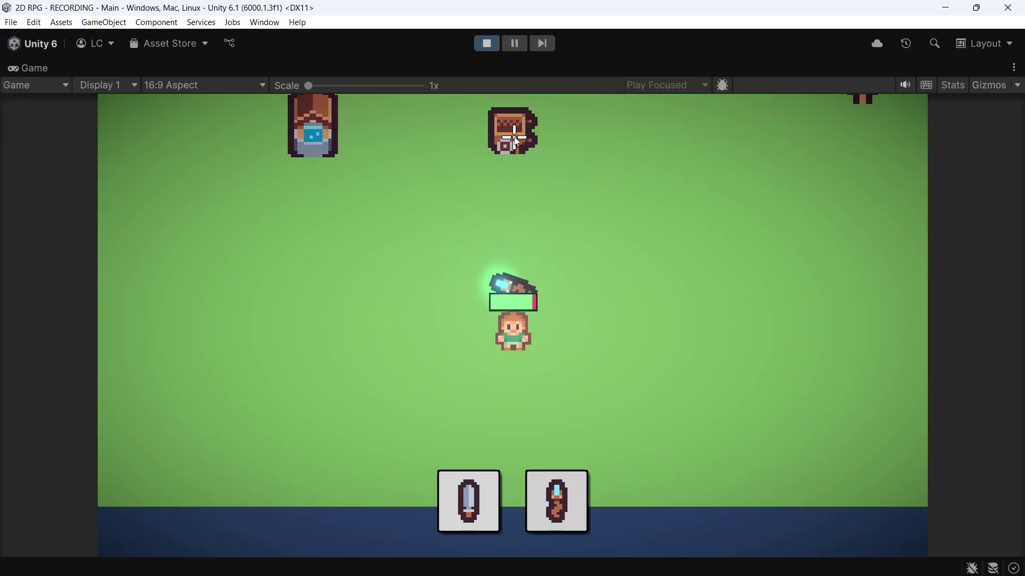
click(515, 139)
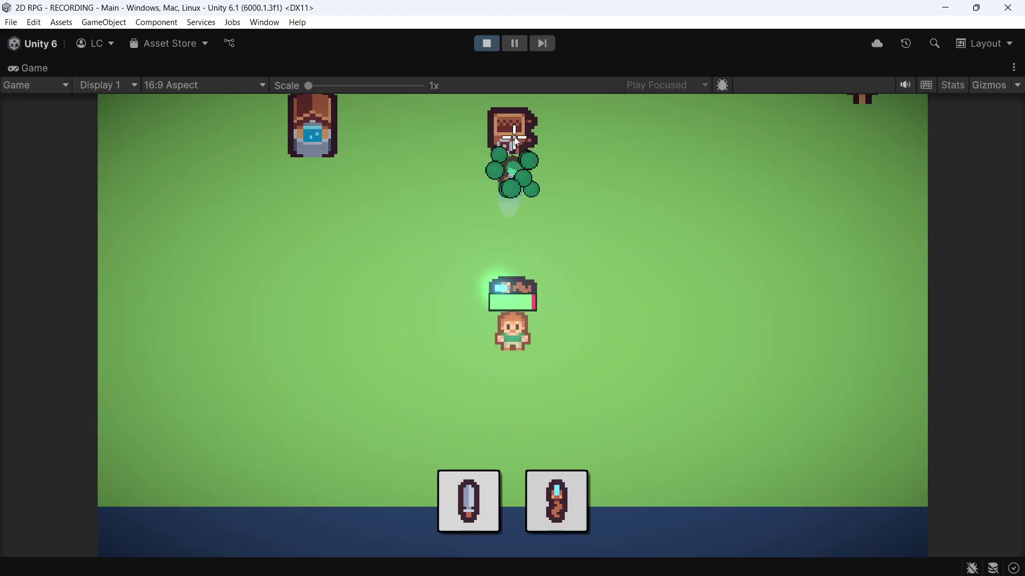
click(516, 141)
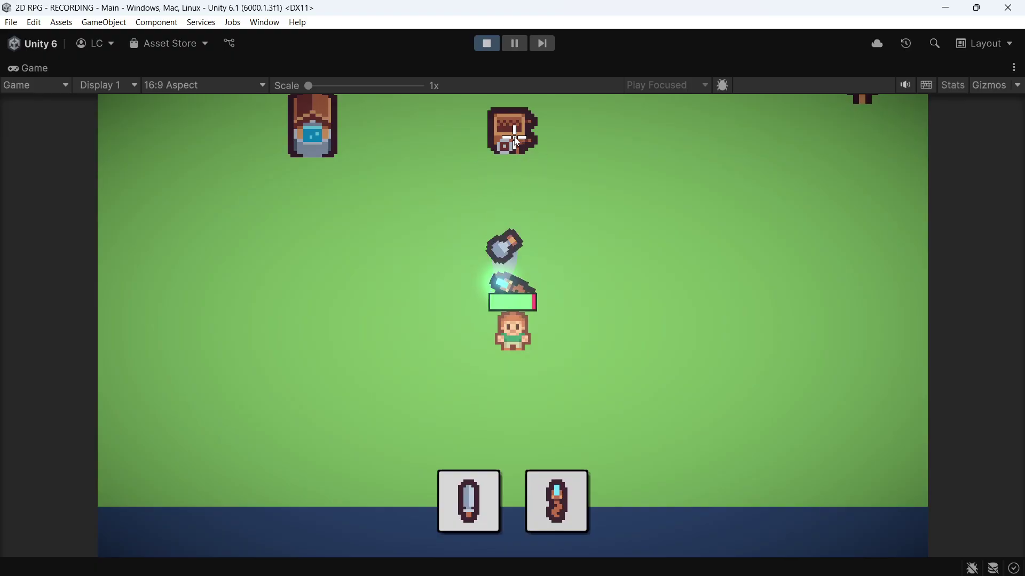
click(515, 141)
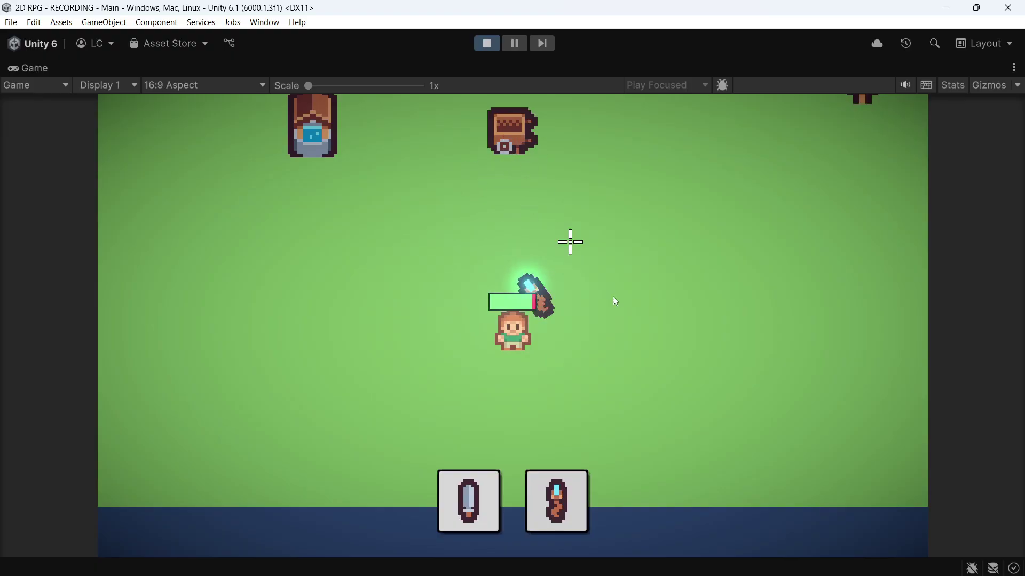
click(618, 341)
Equip the sword, chase down the last wizard and slash it to win
key(d)
key(w)
click(488, 503)
key(a)
key(w)
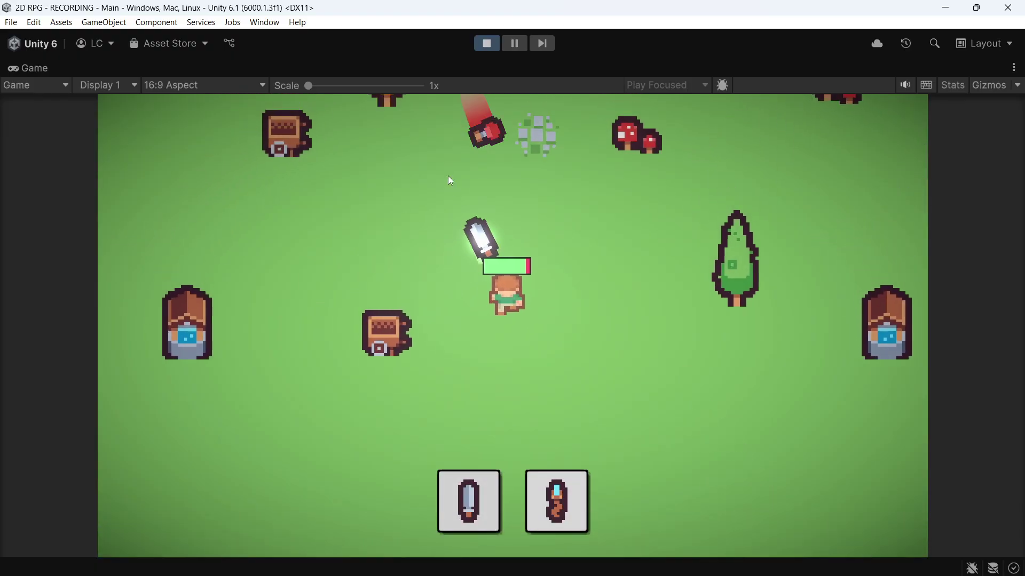
key(s)
key(a)
key(w)
key(d)
key(a)
click(439, 332)
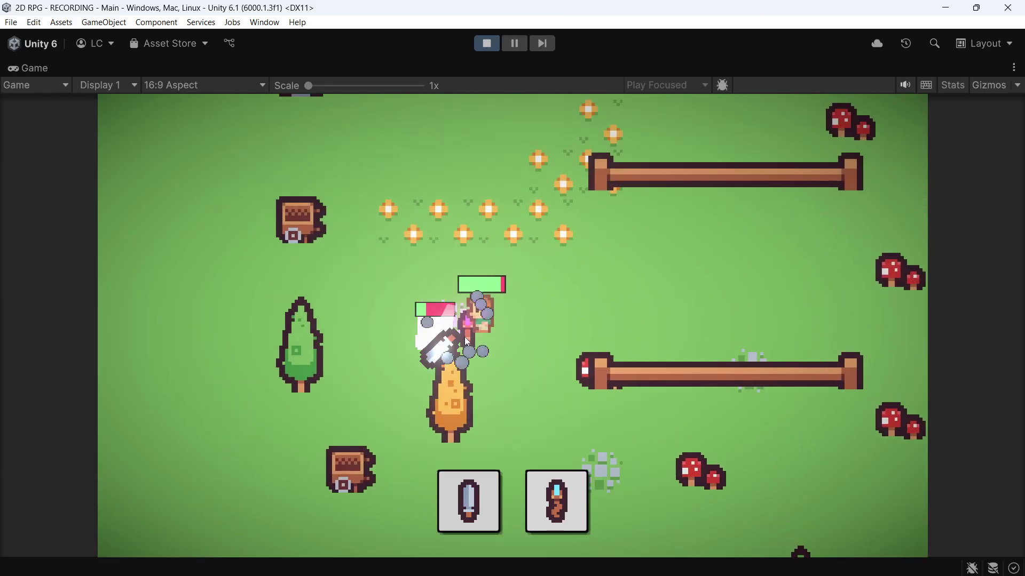
key(s)
click(531, 322)
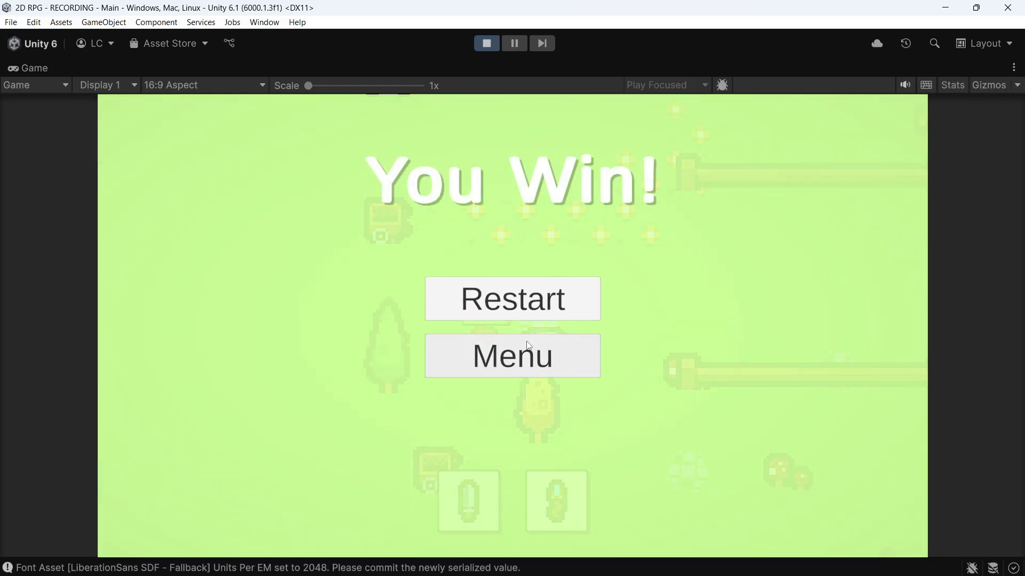
Restart from the You Win! screen and run the hero past the trees toward the enemies
click(527, 312)
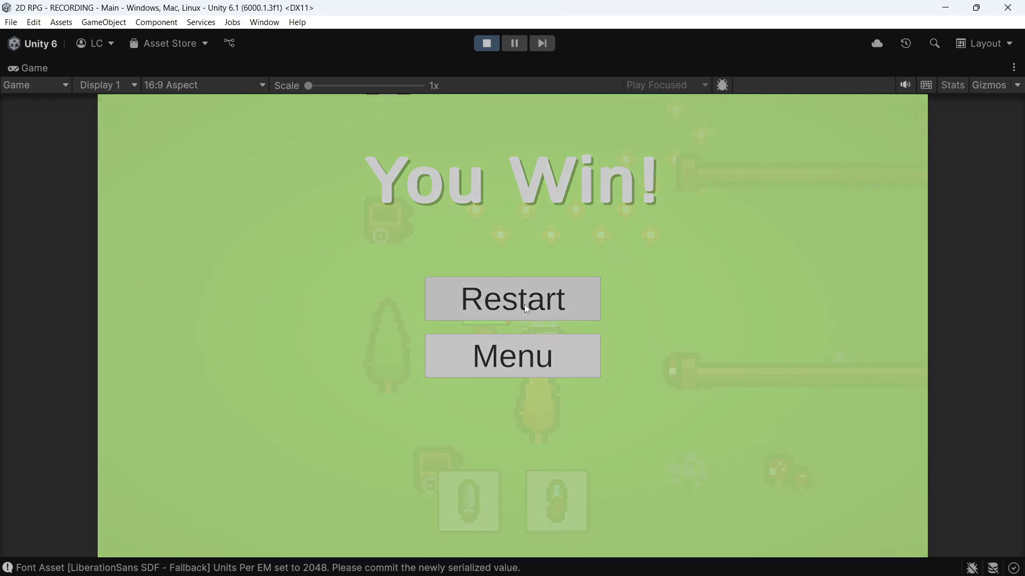
key(a)
key(s)
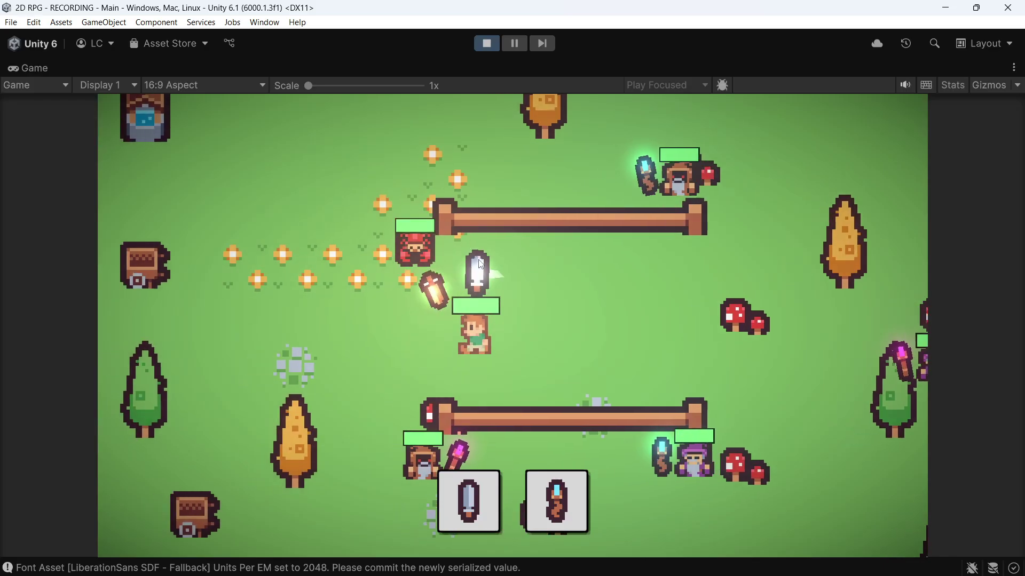
key(w)
key(a)
key(s)
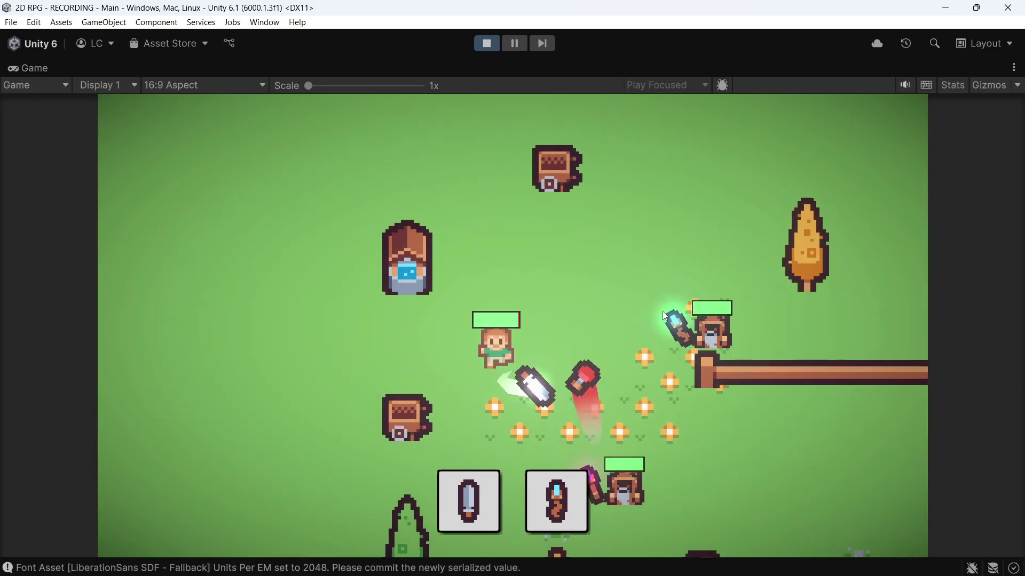
key(a)
key(s+d)
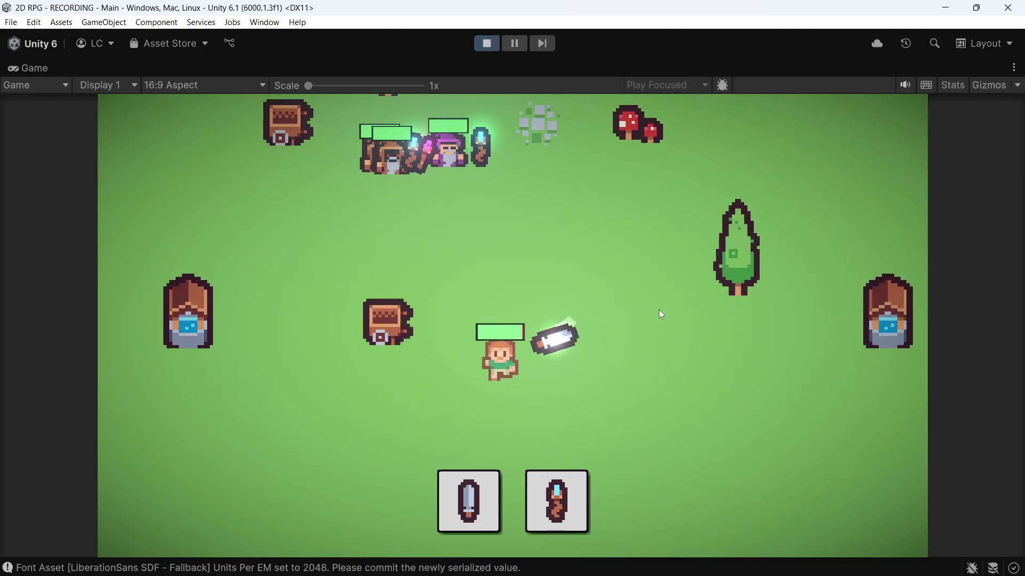
key(s+a)
key(a)
key(s)
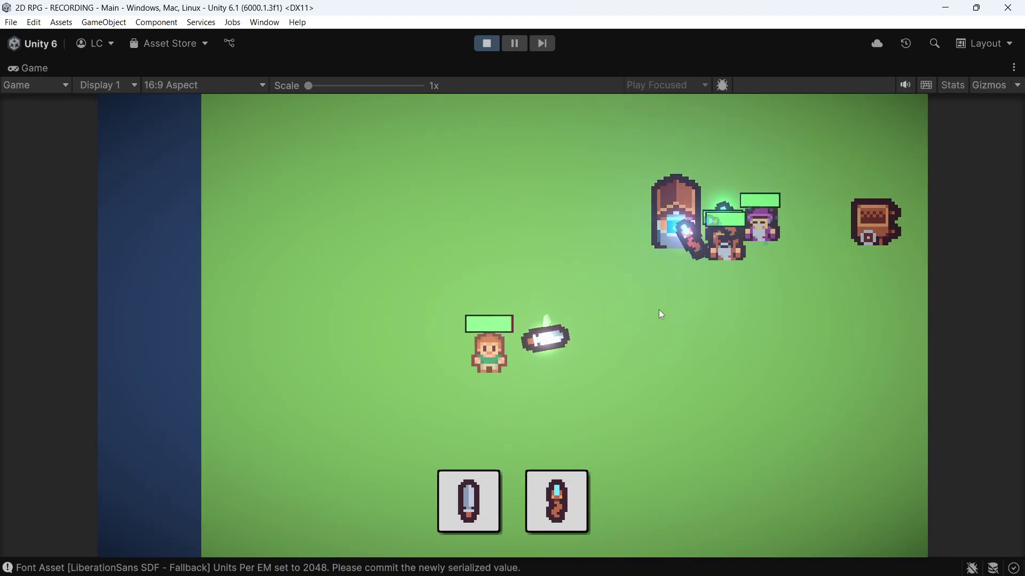
key(d)
key(w)
Swing the sword repeatedly at the enemies while dodging around them
click(612, 210)
click(612, 210)
key(d)
key(w)
click(613, 209)
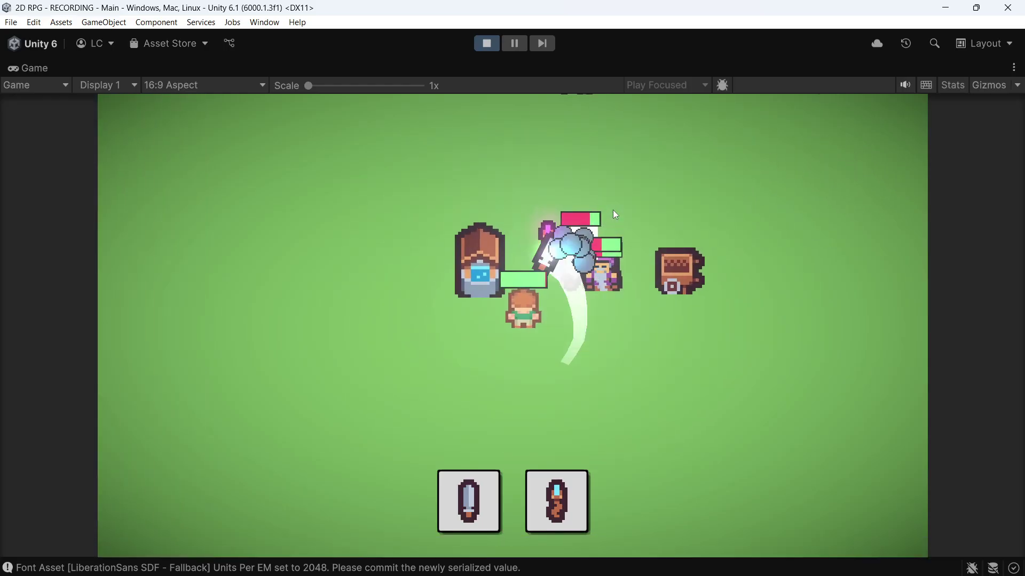
key(s)
click(613, 210)
key(w)
key(w+a)
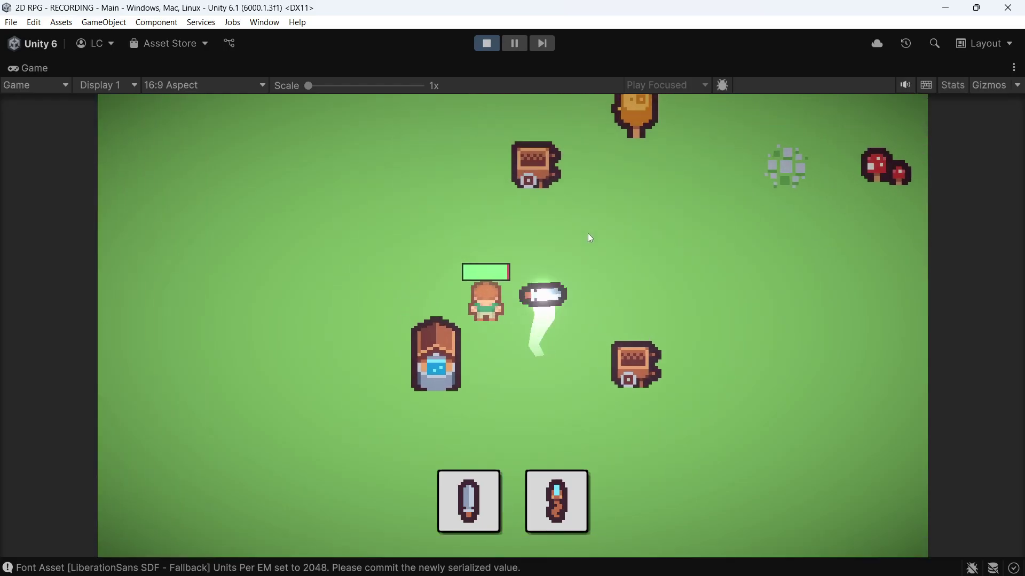
key(w+d)
key(d)
key(w)
key(d)
click(541, 277)
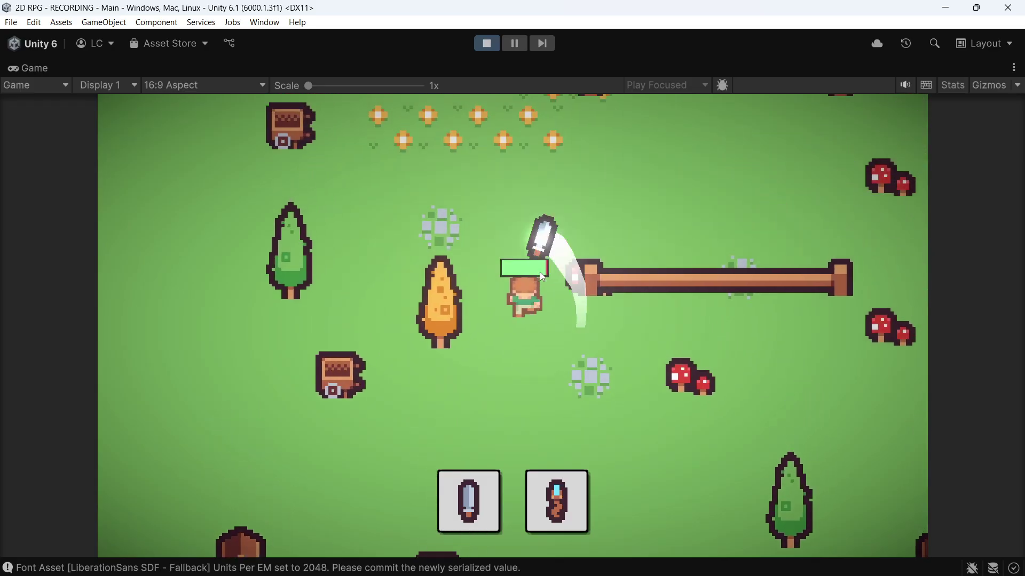
Run right between the fences and strike the enemy wizard with the sword
key(d)
key(s)
key(d)
key(w)
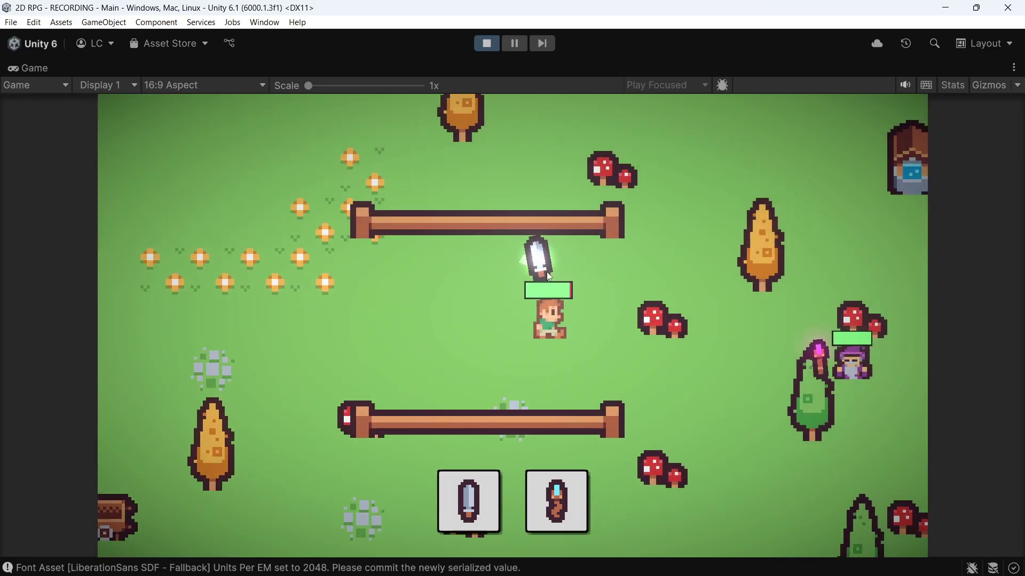
key(s)
click(727, 274)
key(w)
key(w)
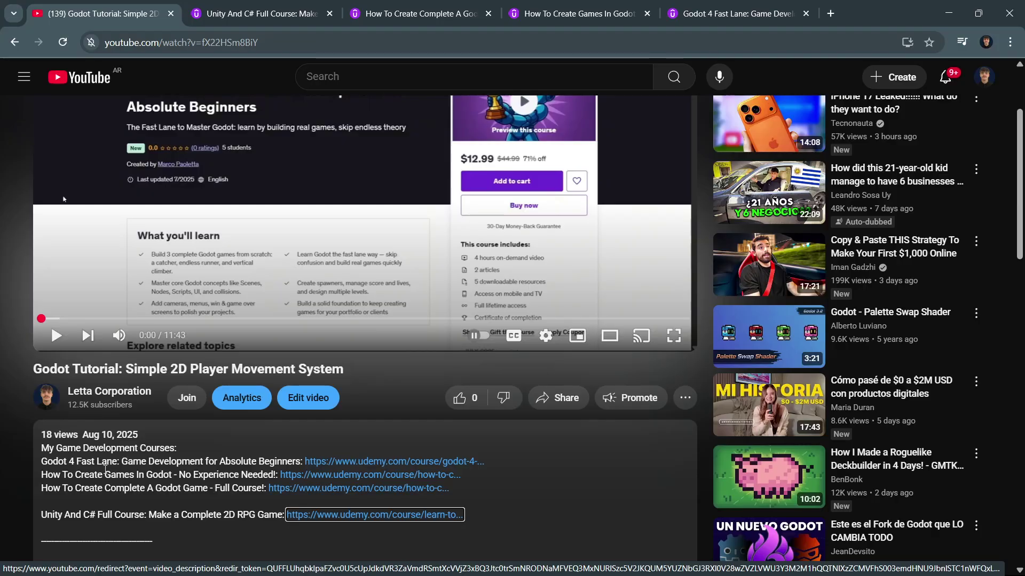
Switch to the 'Unity And C# Full Course' Udemy page and dismiss the Google sign-in prompt
click(106, 470)
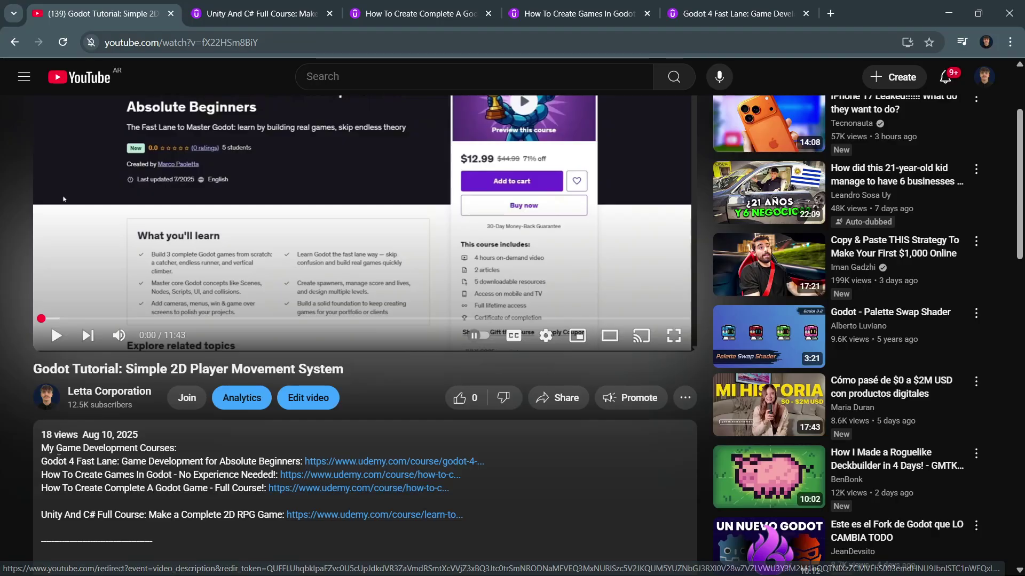
click(238, 7)
click(976, 89)
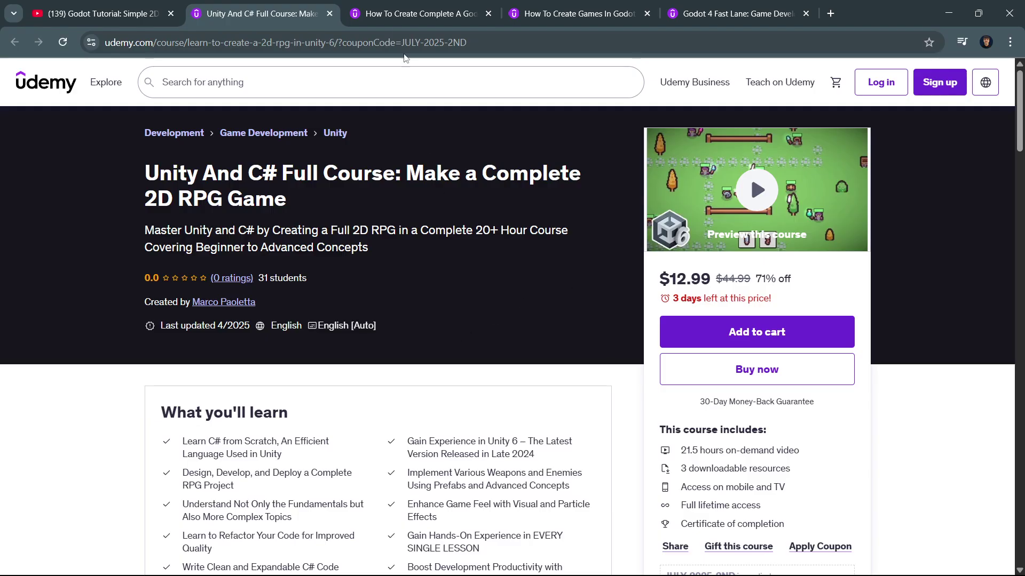
Bring up the 'How To Create Complete A Godot Game' course page, dismissing the sign-in prompt
click(389, 18)
click(978, 92)
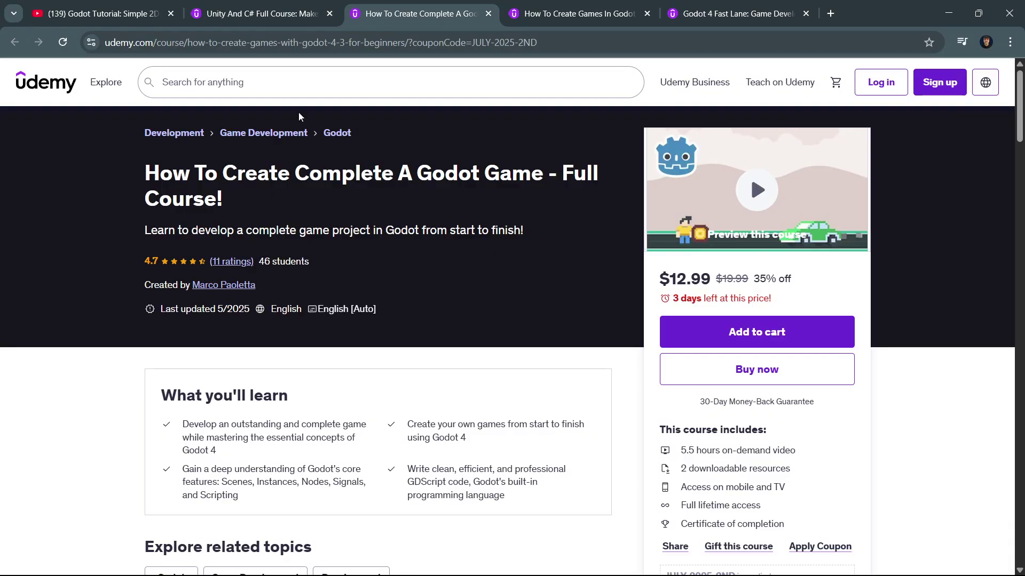
click(298, 13)
click(421, 13)
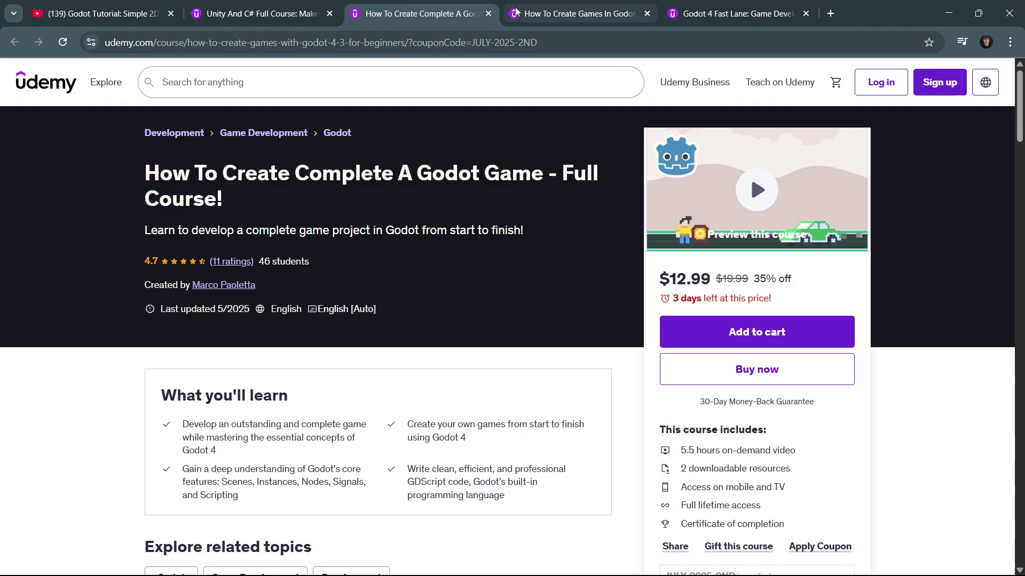
Highlight the $12.99 discounted price and the '3 days left at this price' notice
drag(658, 278, 824, 271)
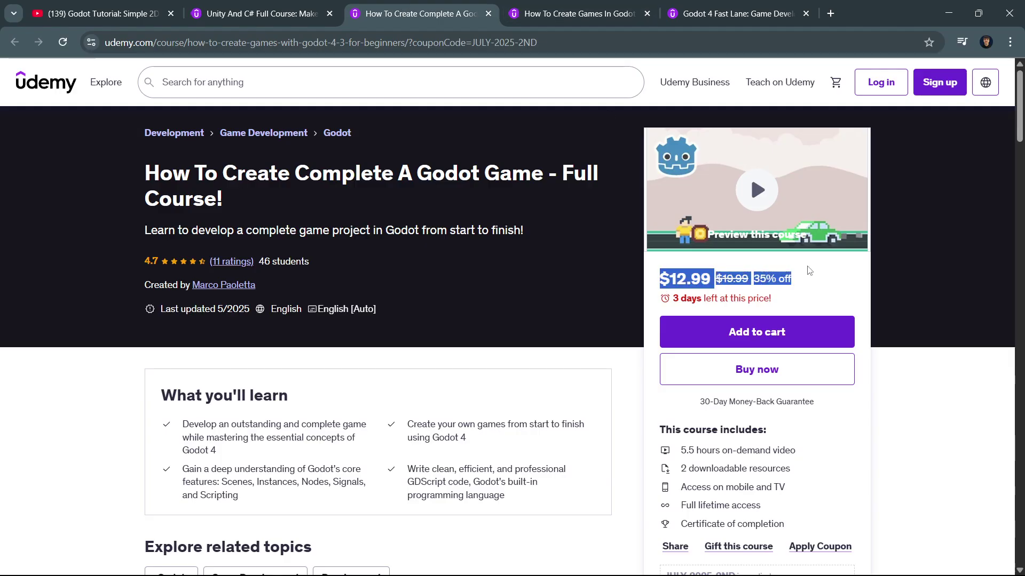
click(816, 294)
drag(670, 299, 791, 303)
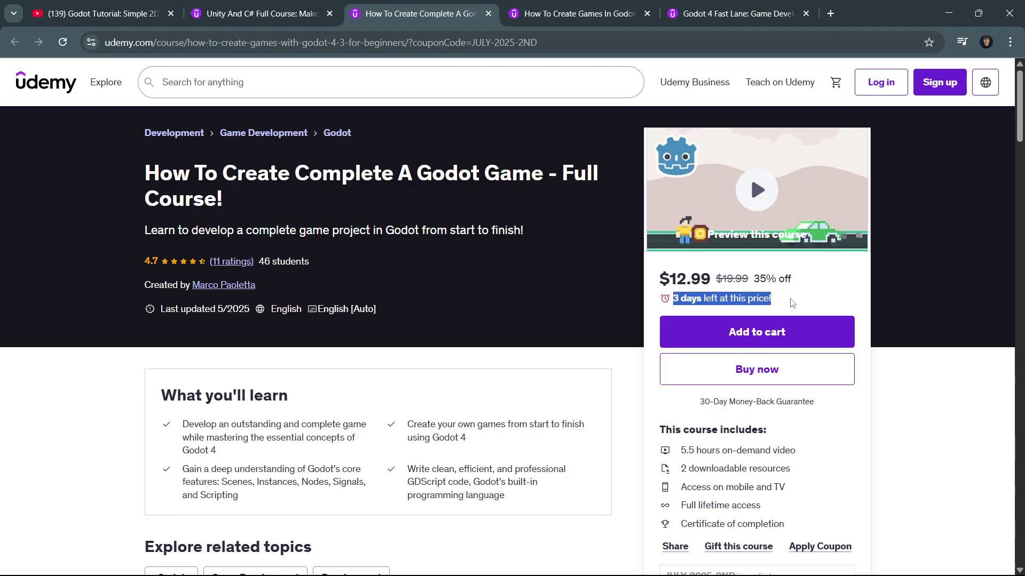
click(792, 303)
drag(714, 297, 671, 299)
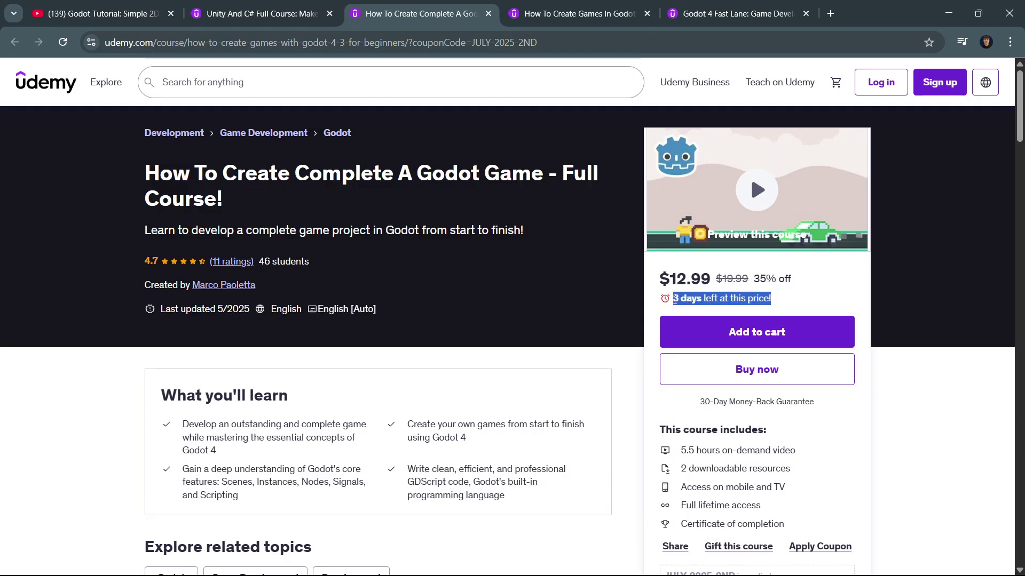
click(671, 298)
Browse the 'How To Create Games In Godot' page, then switch to Godot 4 Fast Lane, dismissing sign-in prompts
click(563, 14)
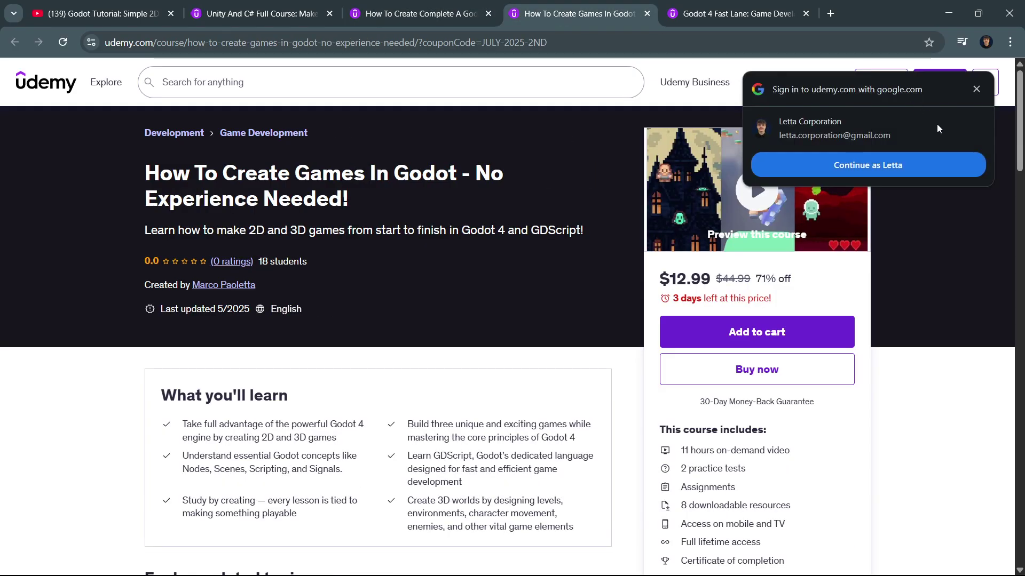
click(975, 90)
scroll(734, 265, down, 15)
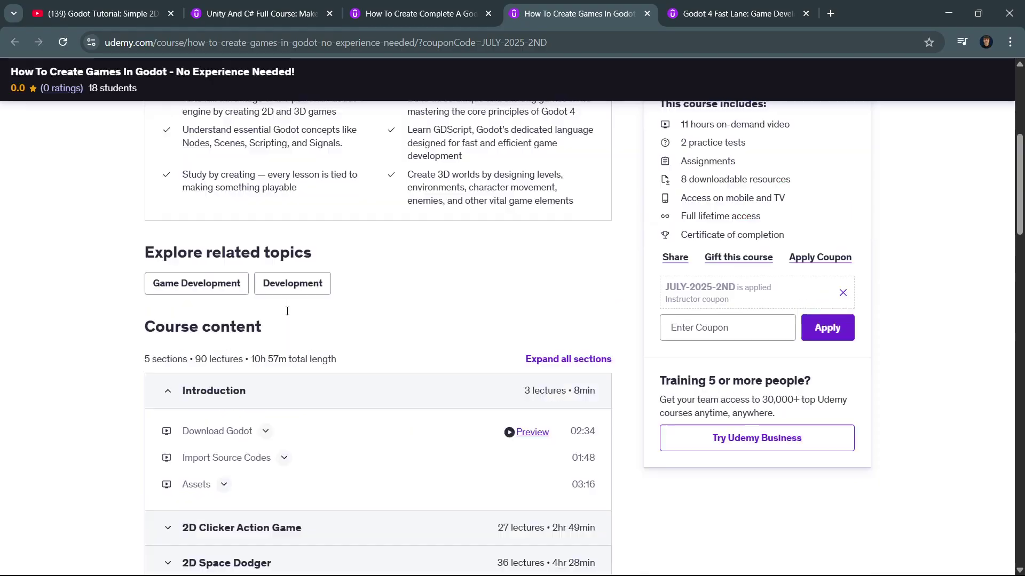
scroll(291, 329, up, 15)
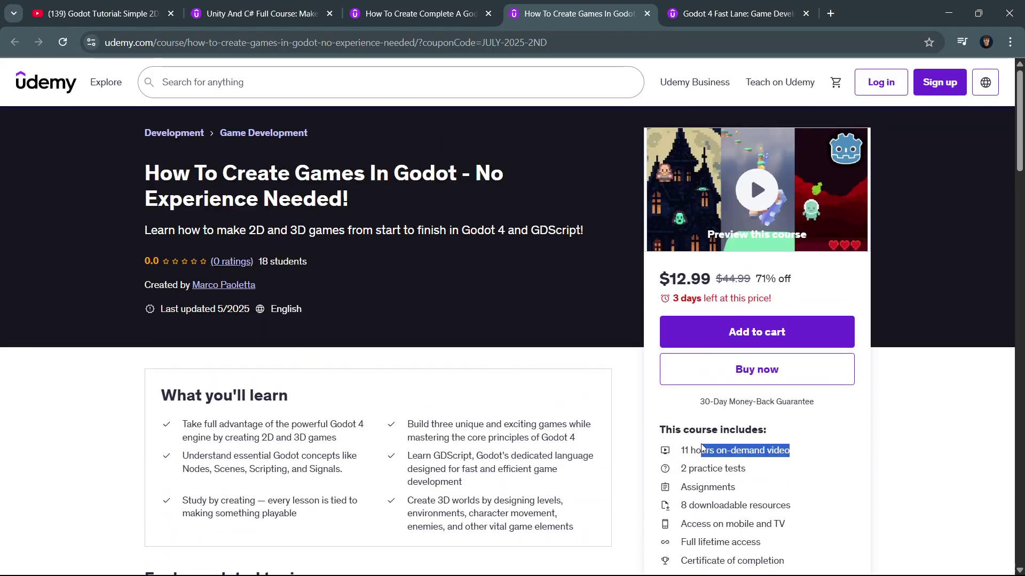
click(728, 16)
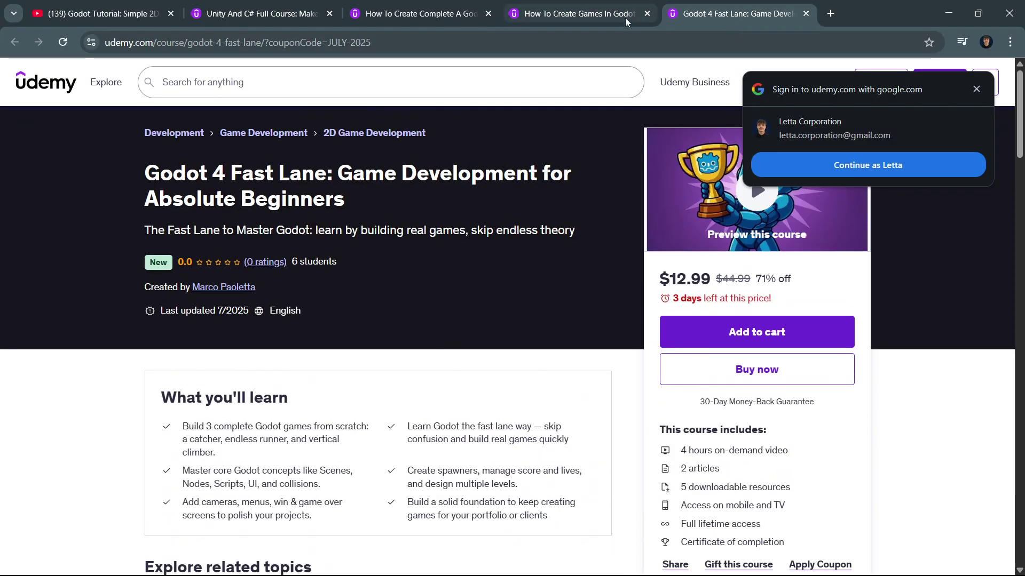
click(977, 90)
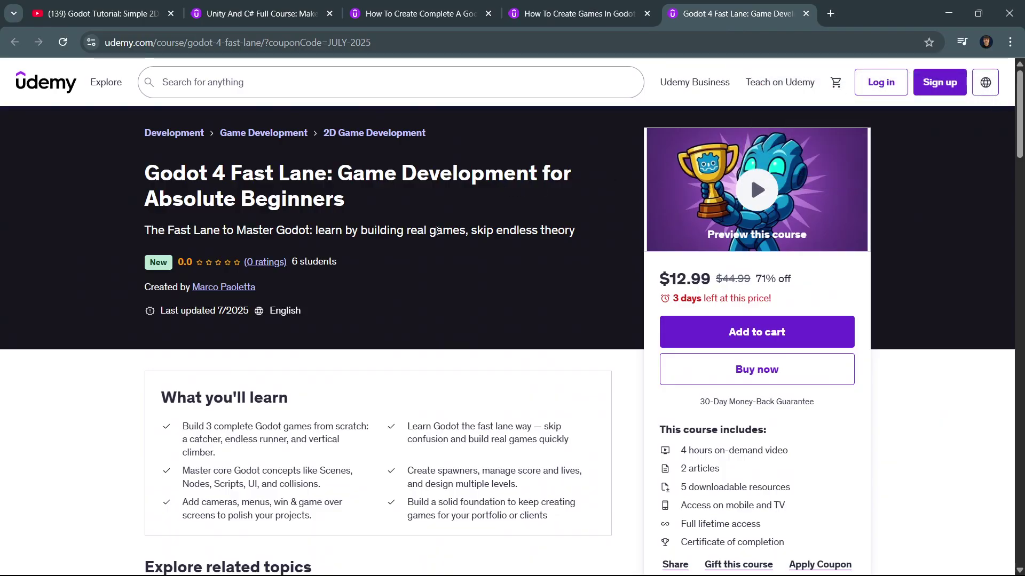